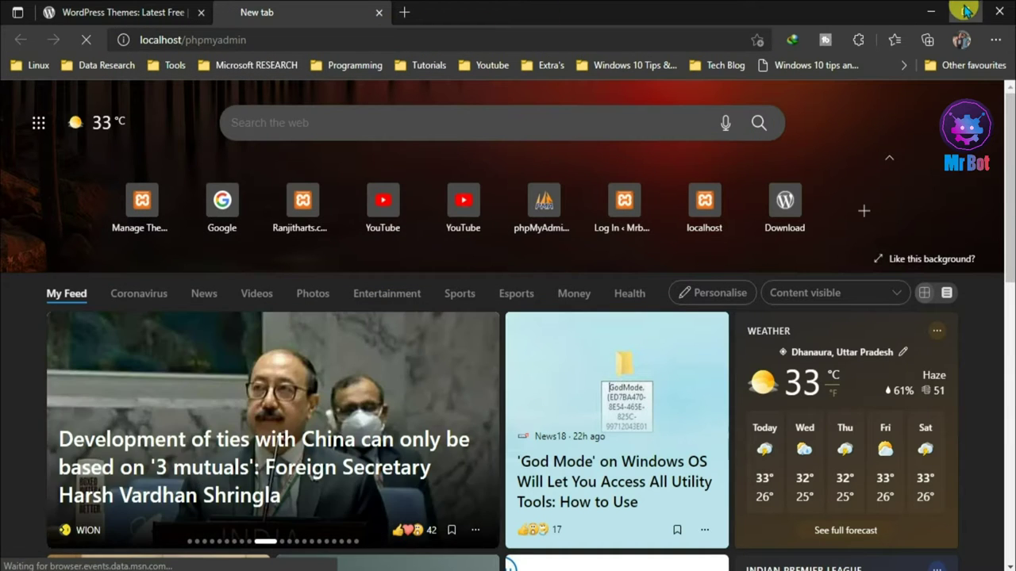
- Minimize the Edge window to reveal the desktop
click(965, 12)
- Browse This PC to C:\xampp\htdocs and select wordpress-5.8.1.zip
drag(502, 40, 621, 114)
double_click(29, 24)
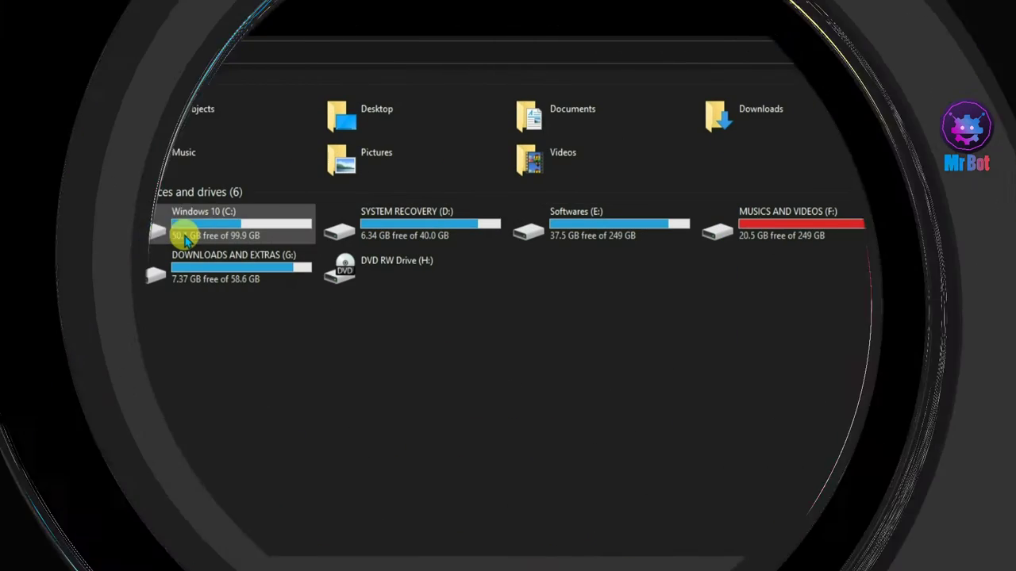
double_click(182, 232)
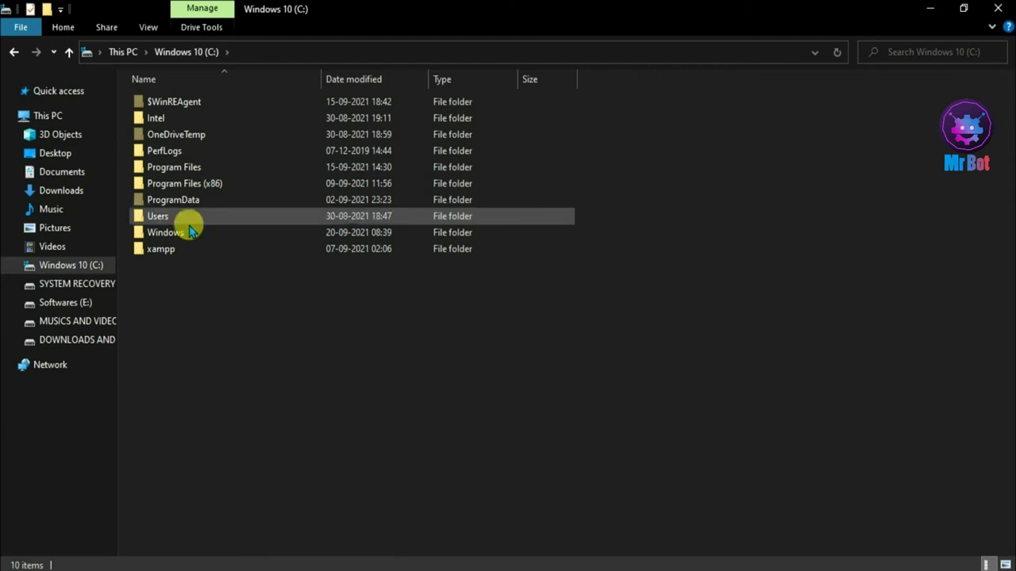
click(182, 250)
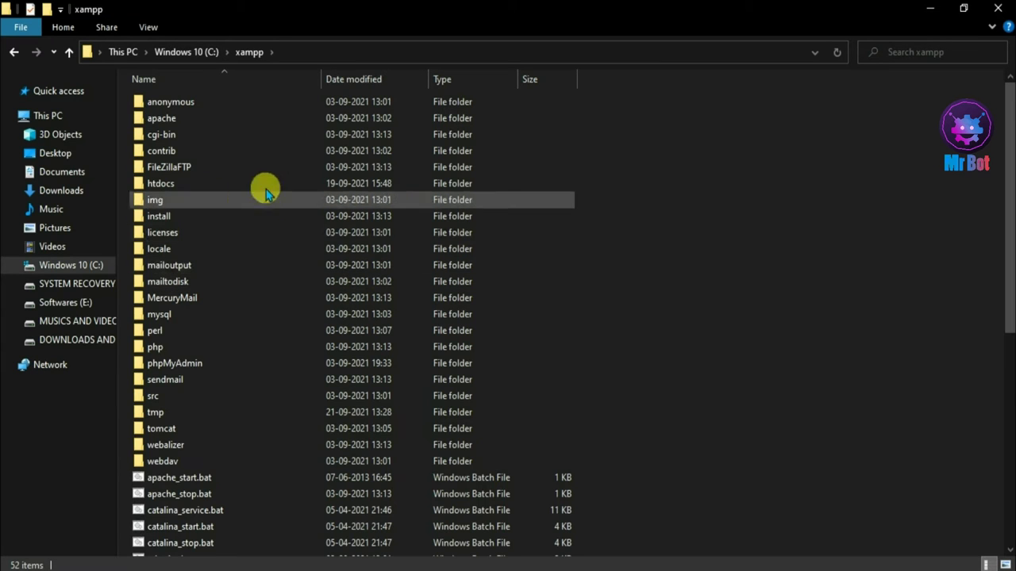
double_click(238, 189)
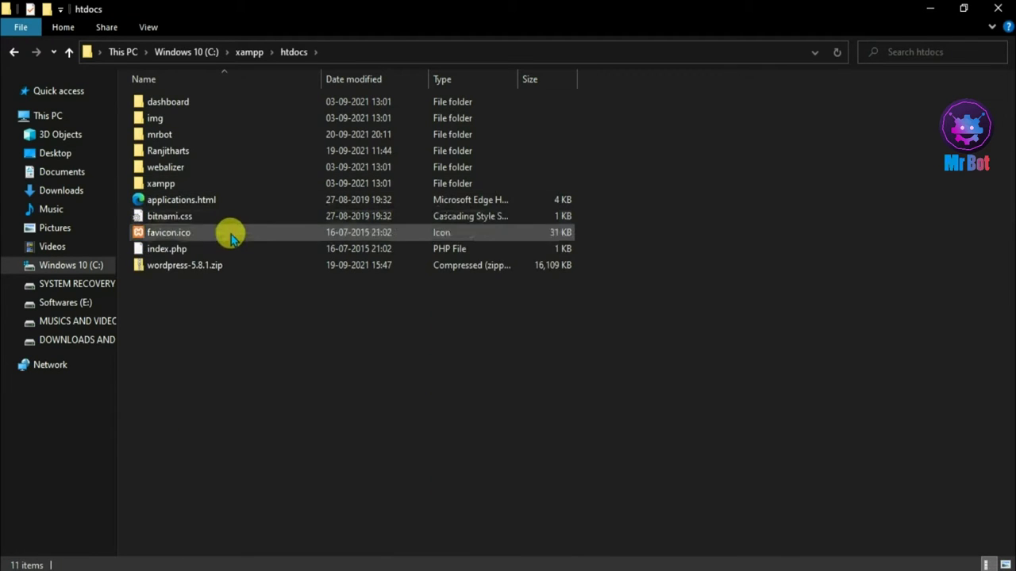
click(225, 269)
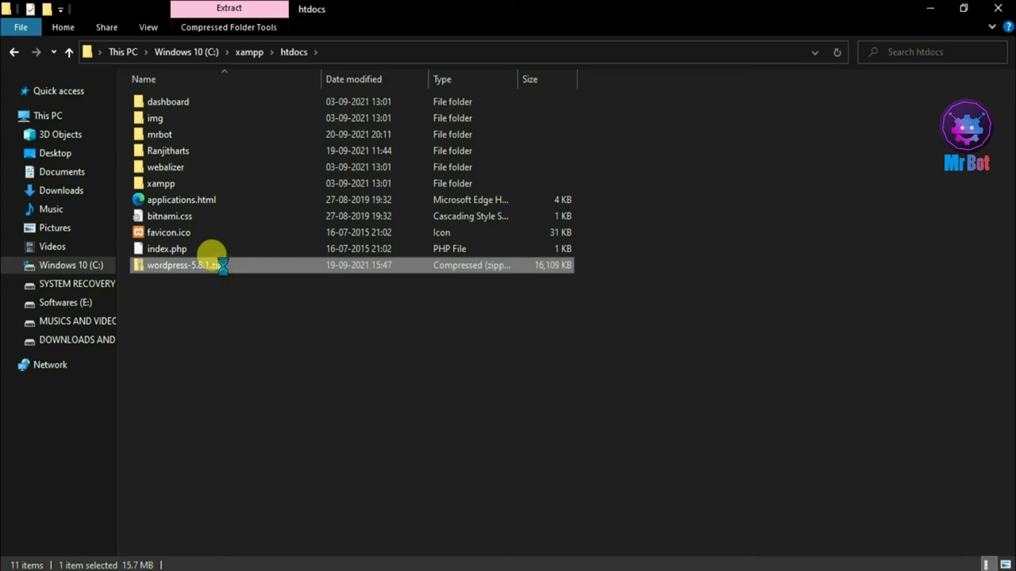
- Extract wordpress-5.8.1.zip to wordpress-5.8.1 and take its inner wordpress folder back to htdocs
right_click(223, 266)
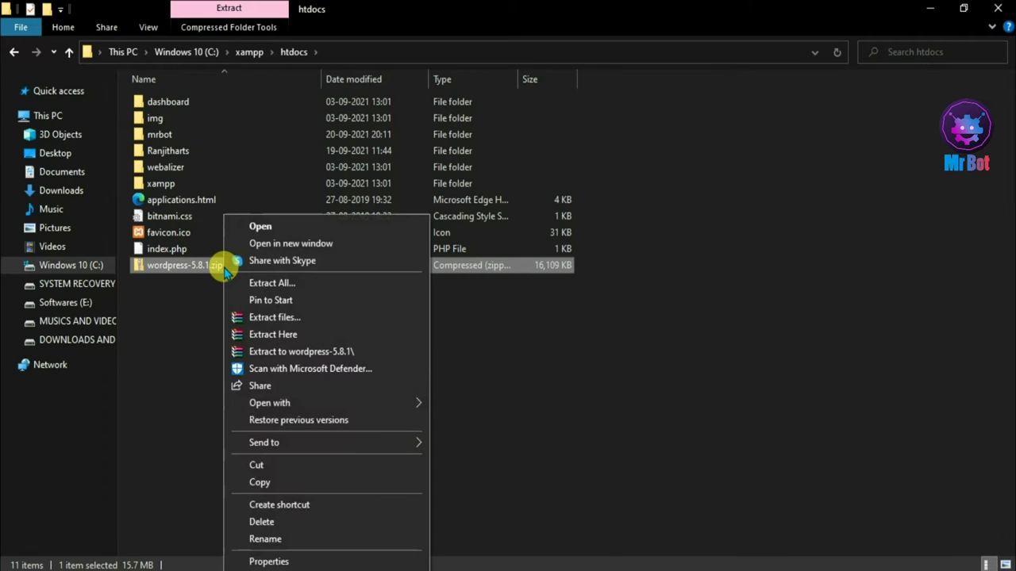
click(264, 357)
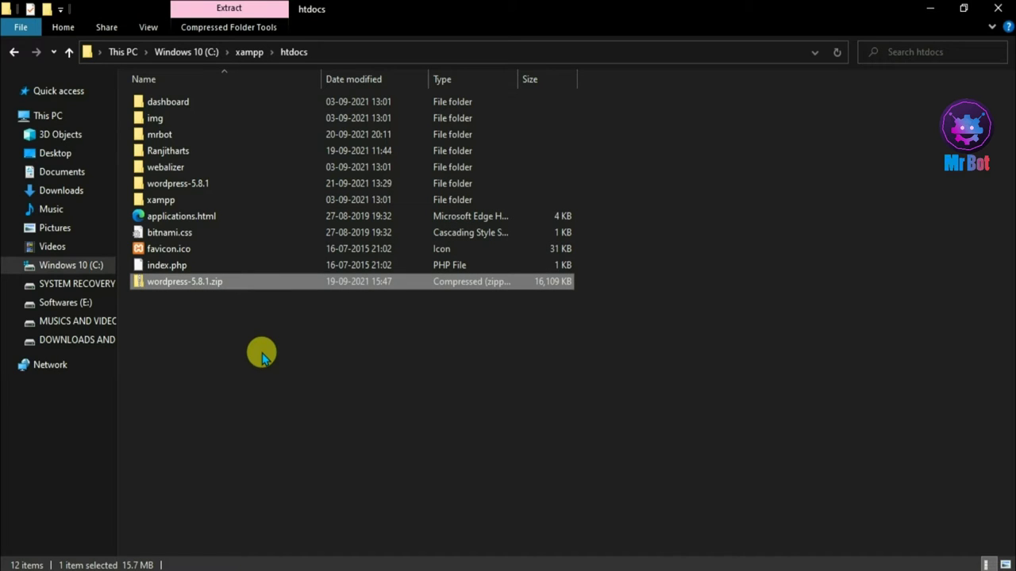
click(192, 183)
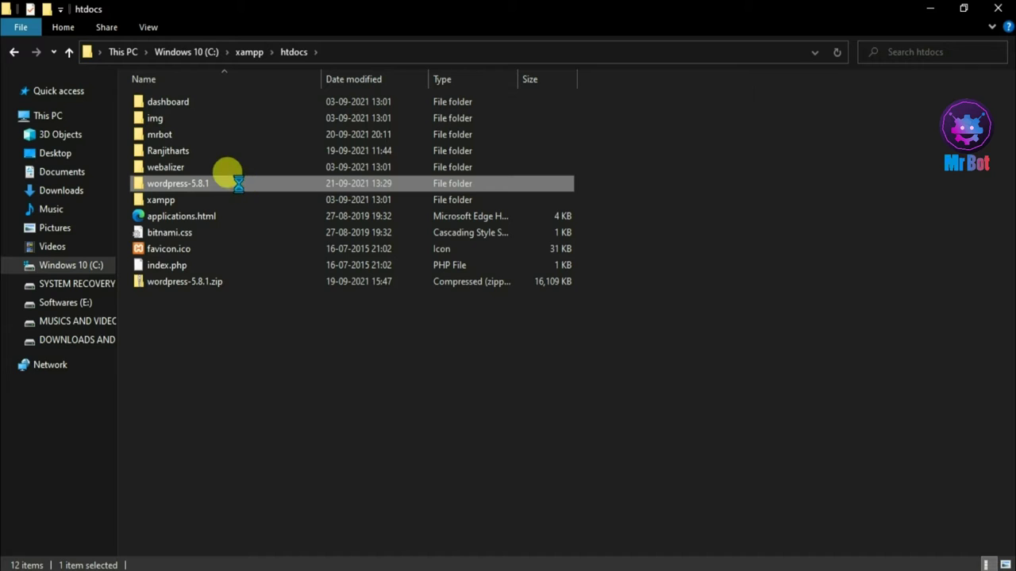
double_click(238, 183)
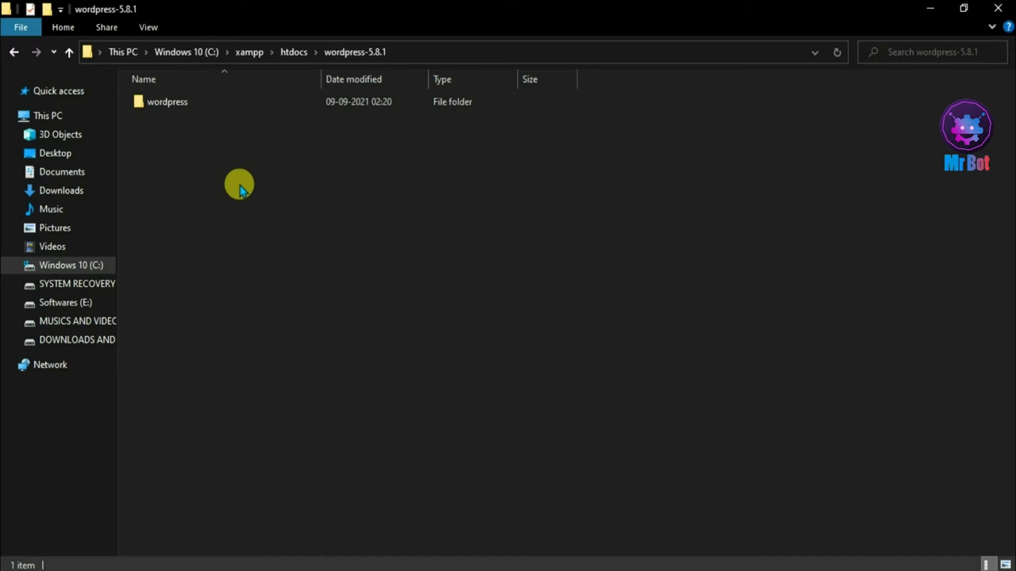
click(169, 107)
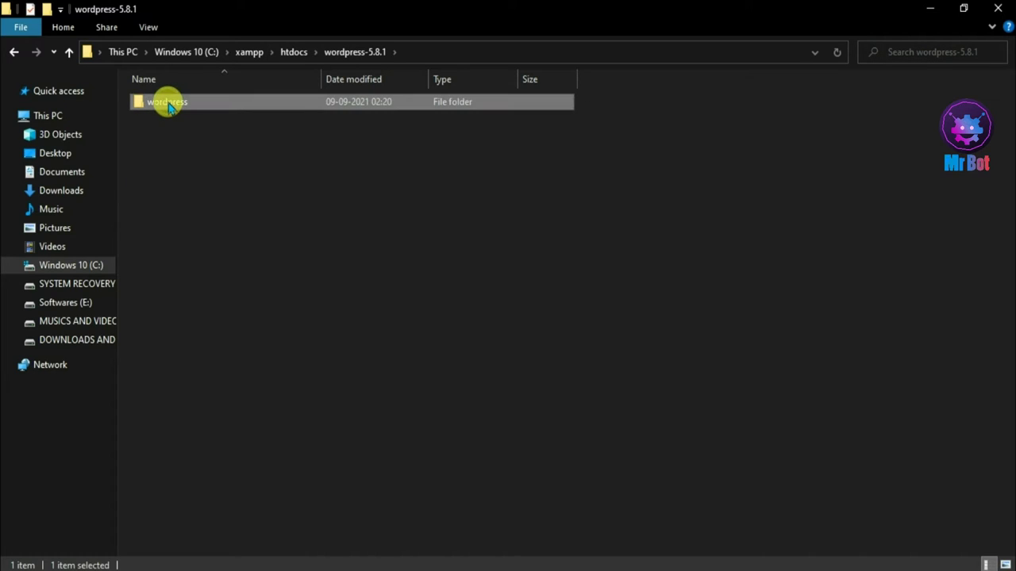
click(13, 51)
- Paste the wordpress folder into htdocs, rename it 'News', and return to the browser
key(ctrl+v)
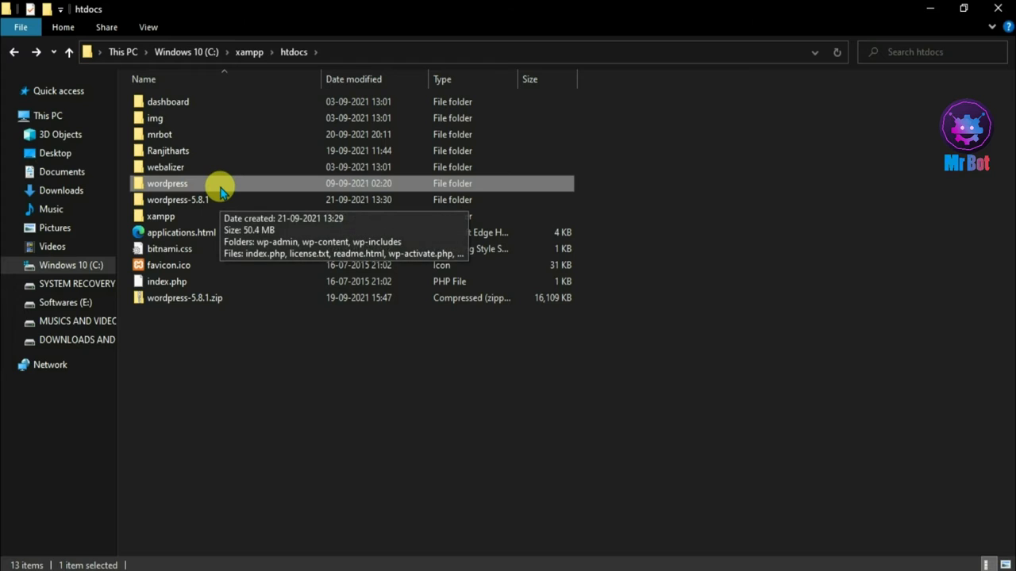
key(F2)
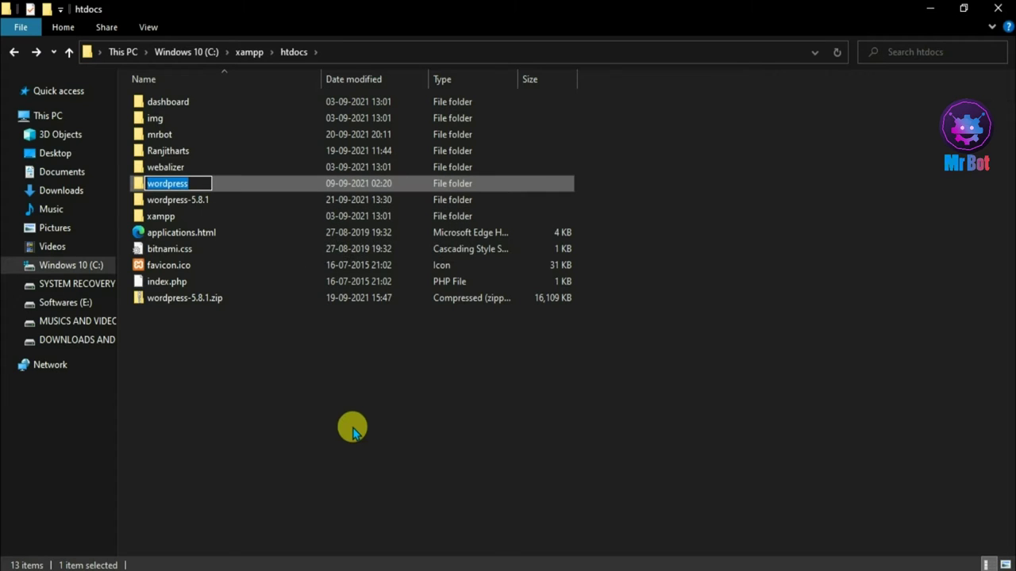
key(BackSpace)
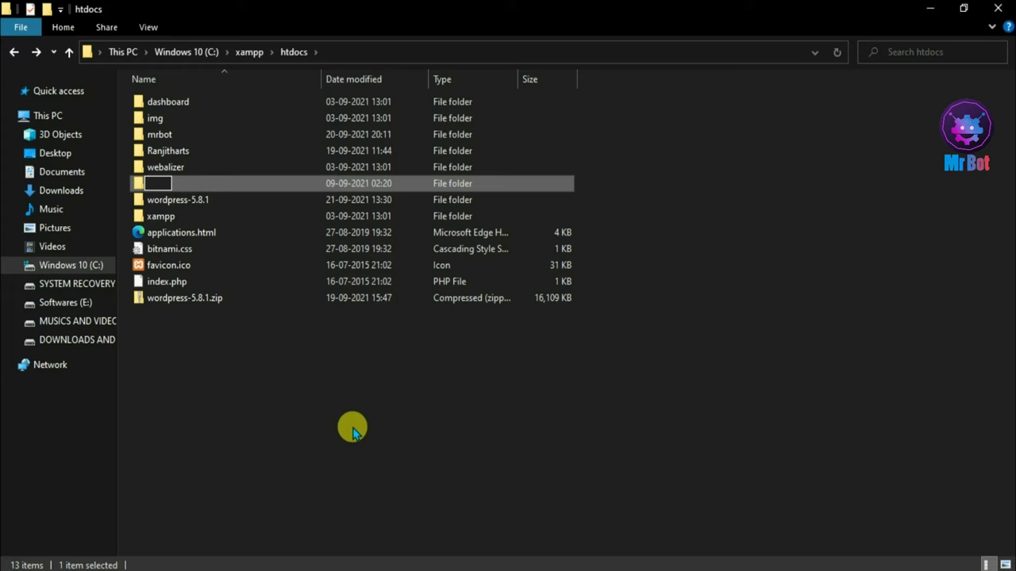
text(News)
key(Return)
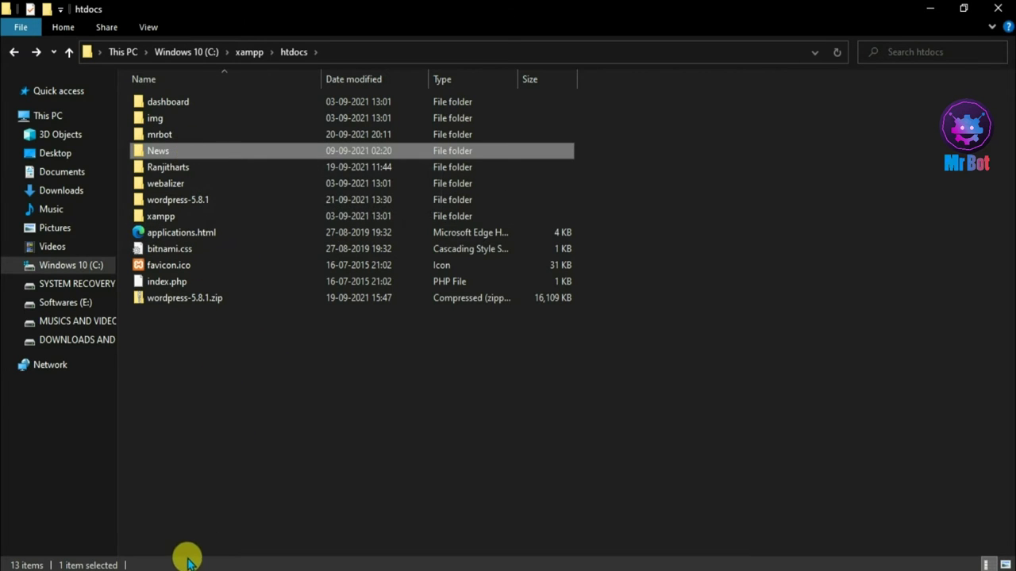
click(68, 568)
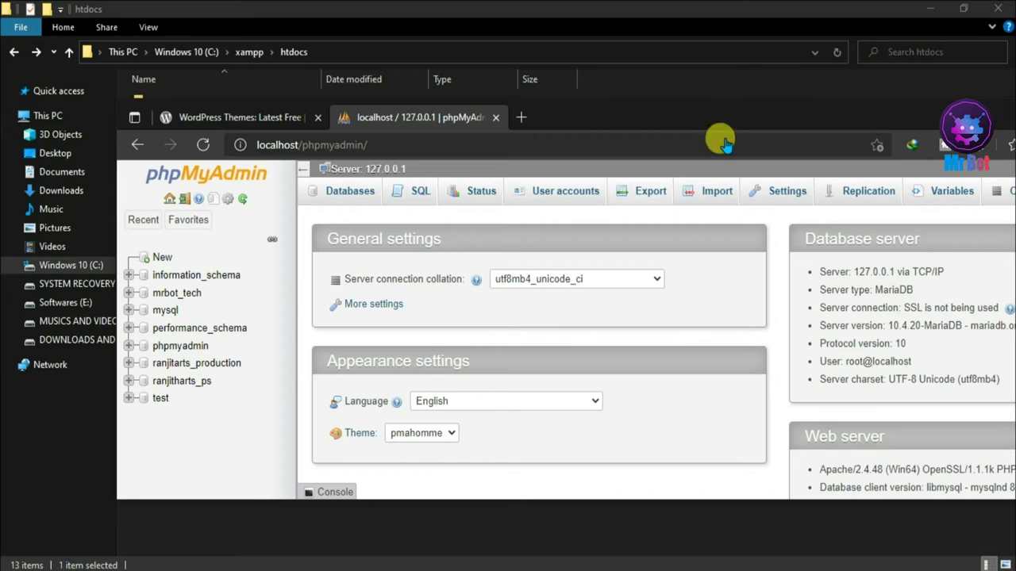
- Maximize Edge and create a phpMyAdmin database named 'news' under Databases
double_click(802, 117)
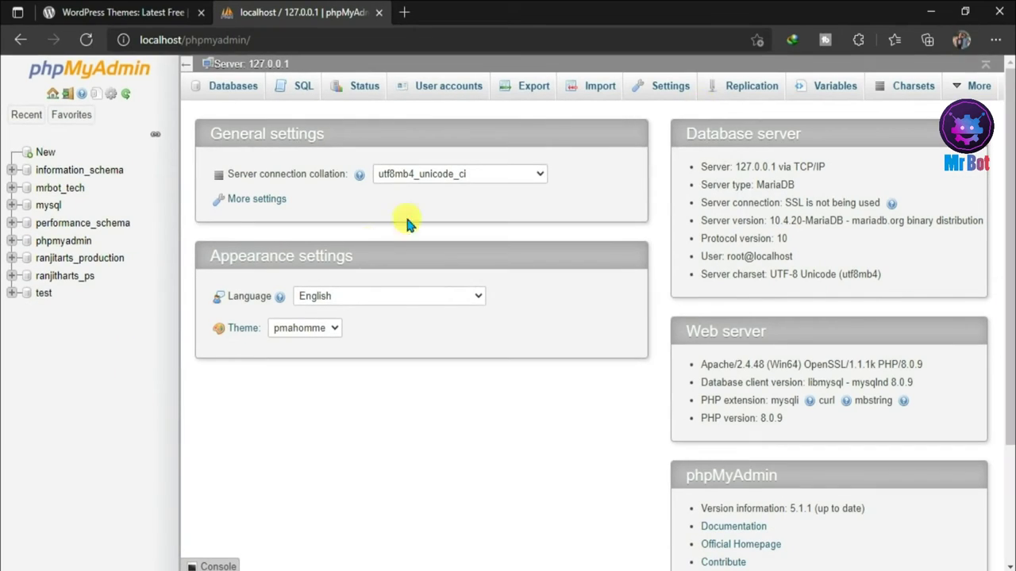
click(214, 93)
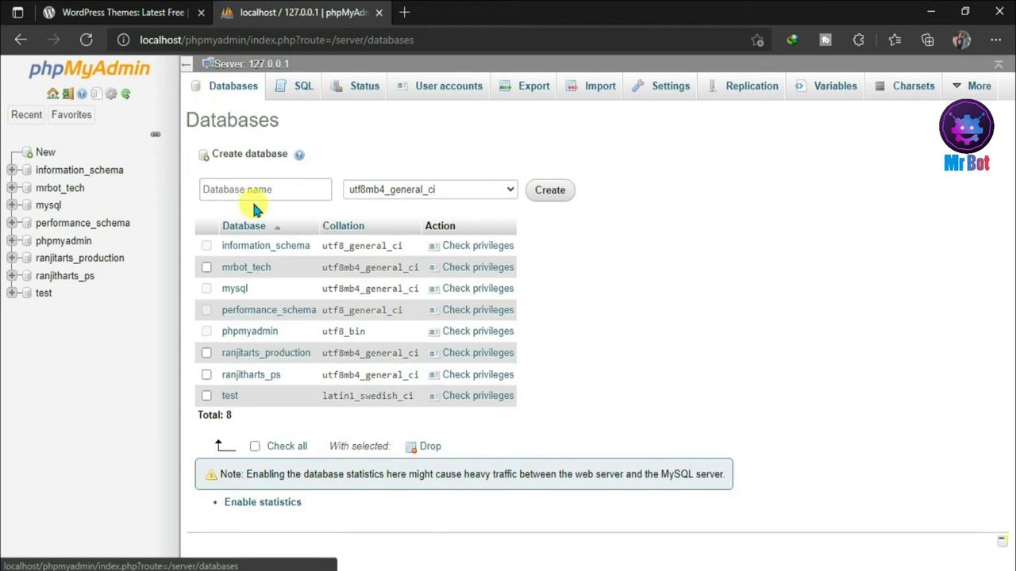
click(272, 188)
text(ne)
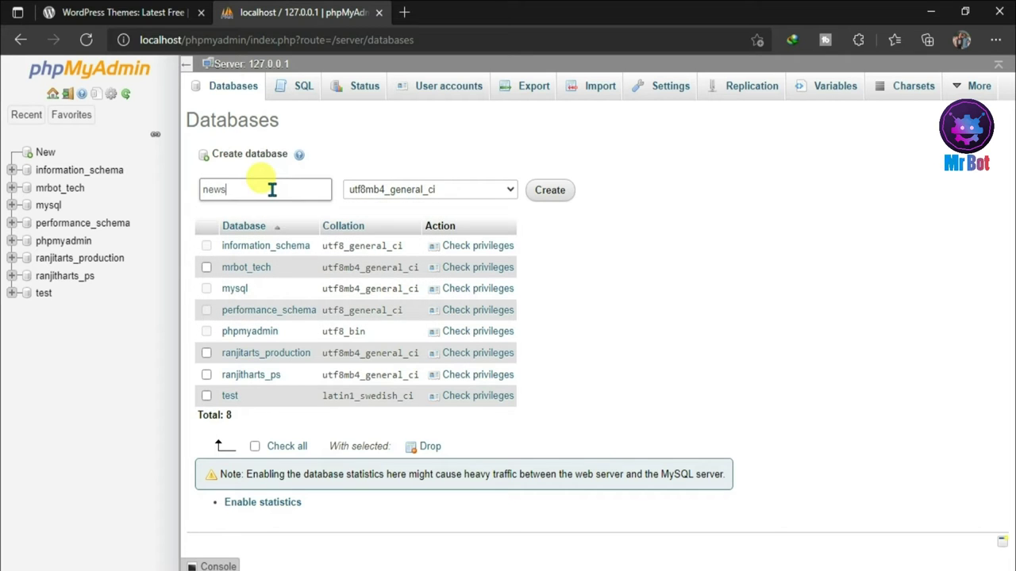
text(ws)
click(549, 190)
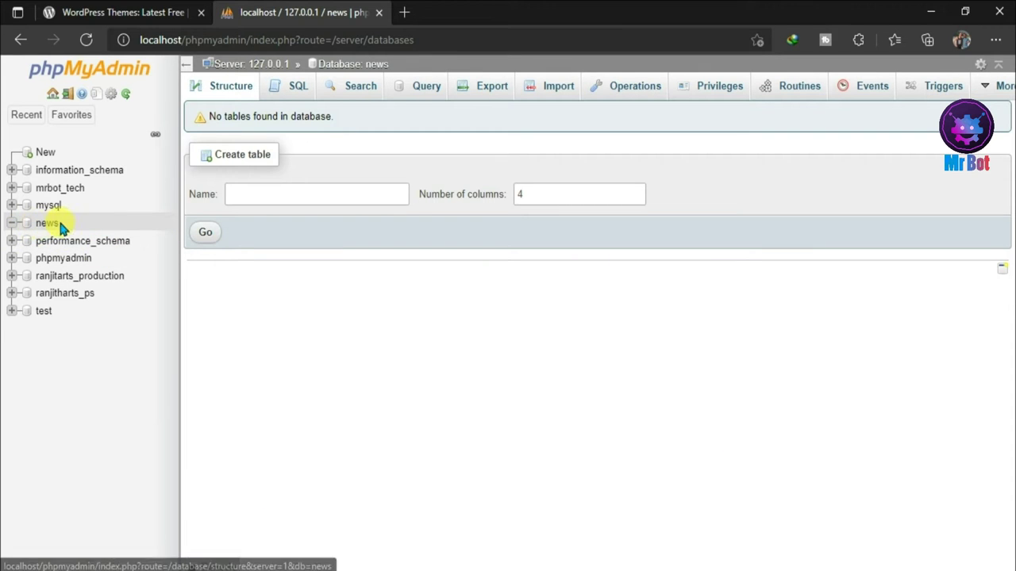
- Load localhost/news in a new tab and keep English (United States) as the setup language
click(404, 14)
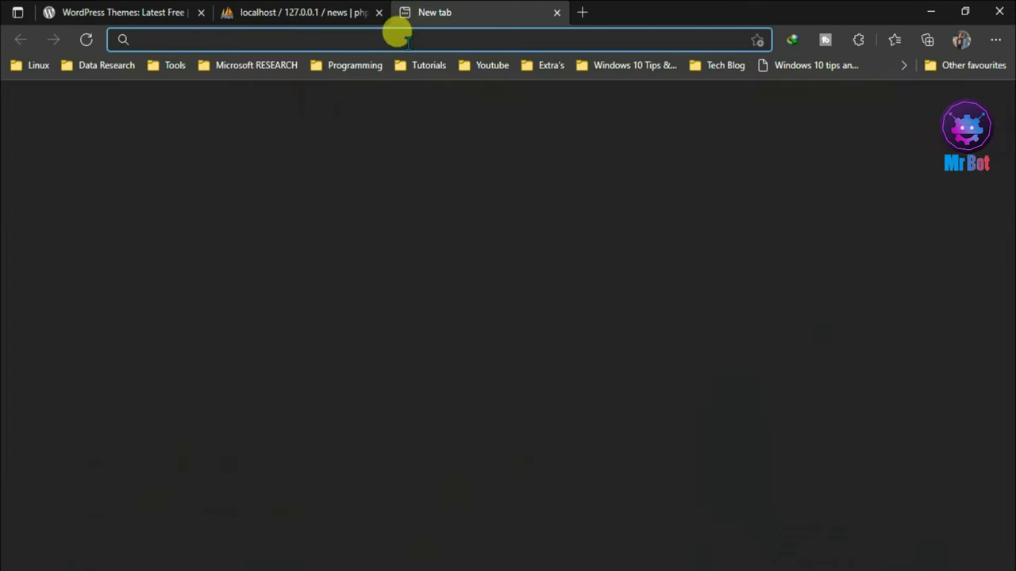
text(loca)
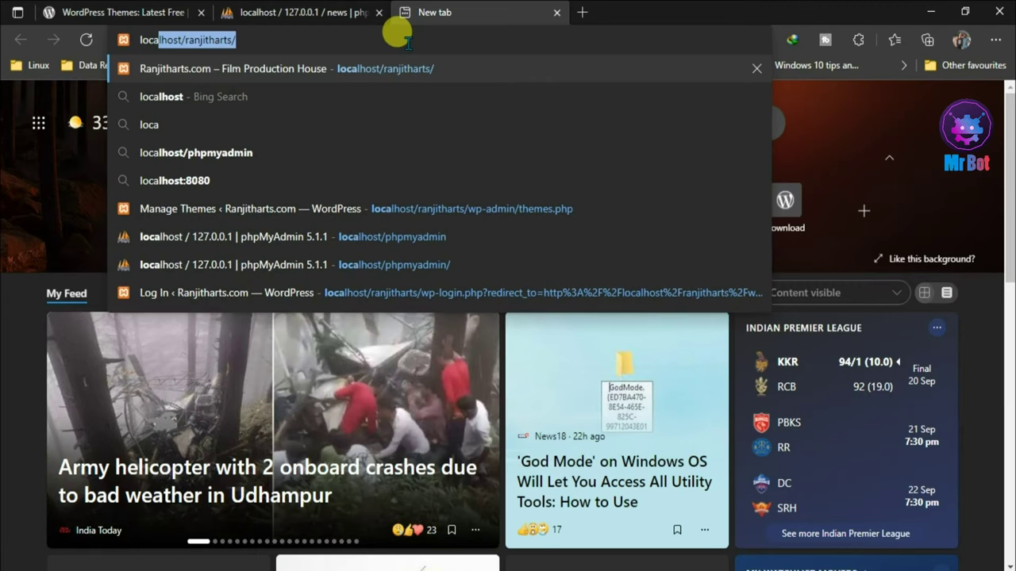
key(Right)
key(BackSpace)
key(BackSpace)
key(BackSpace)
key(BackSpace)
key(BackSpace)
key(BackSpace)
key(BackSpace)
key(BackSpace)
key(BackSpace)
key(BackSpace)
key(BackSpace)
key(BackSpace)
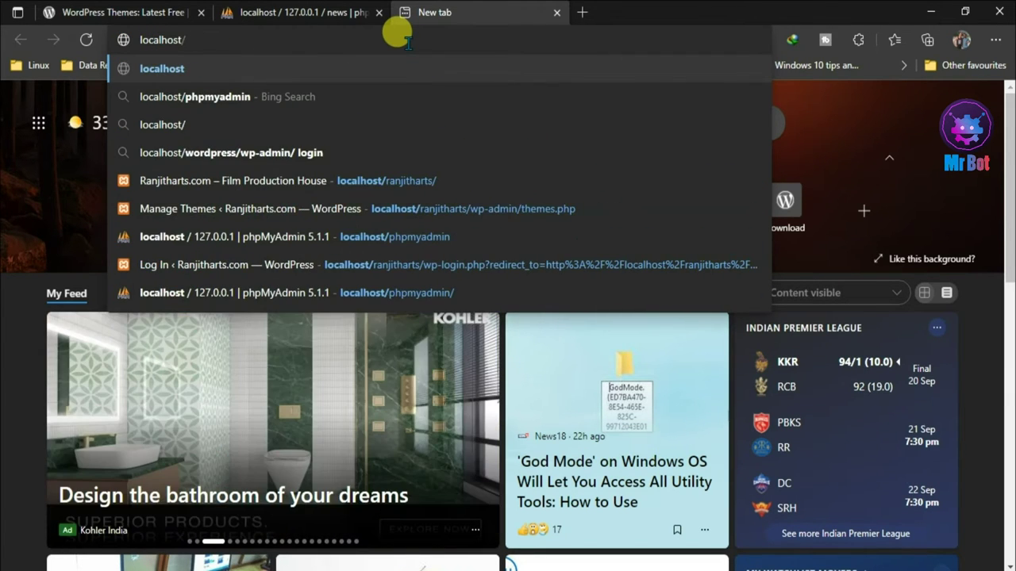
text(news)
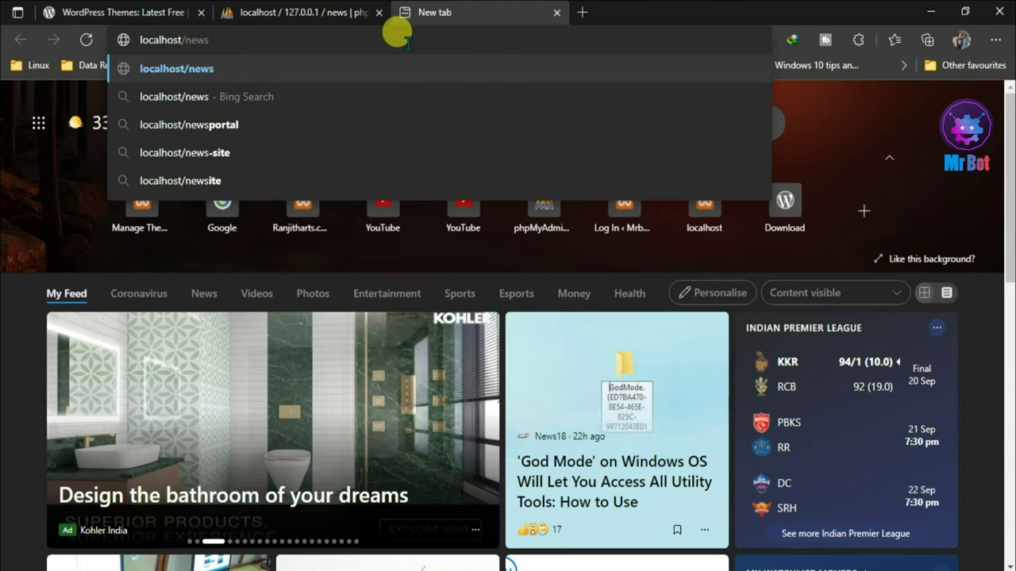
key(Return)
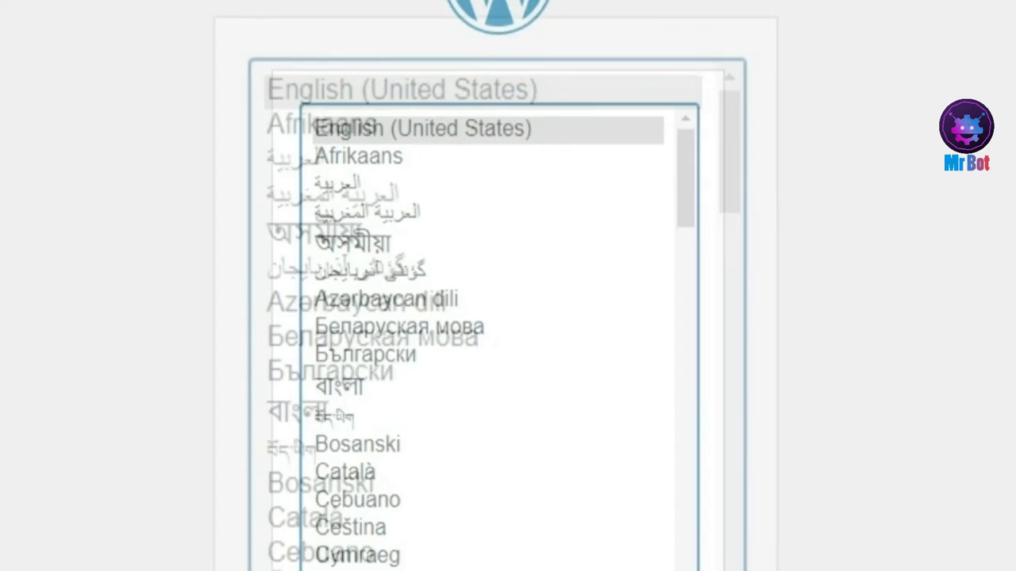
key(Return)
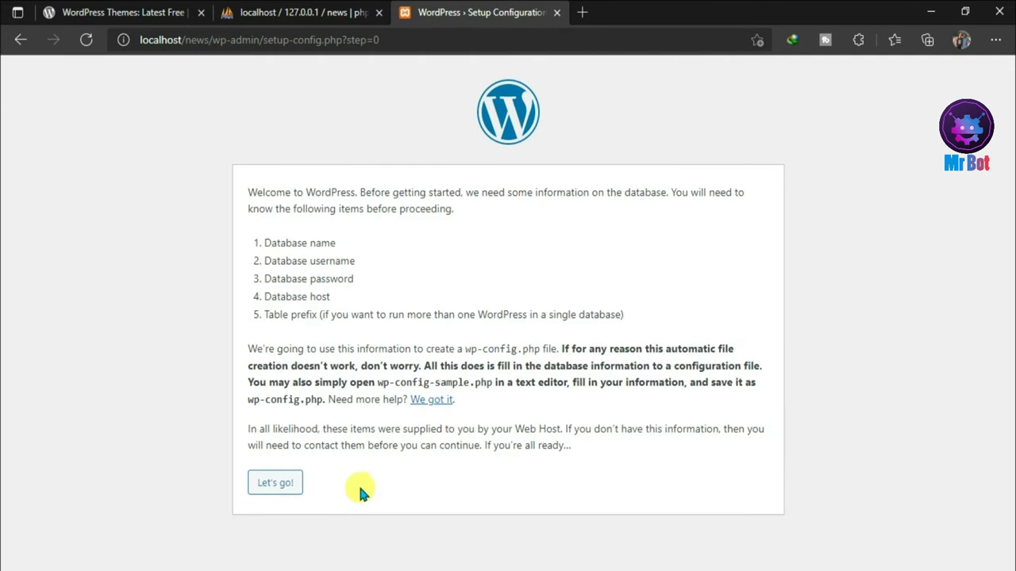
- Submit database details: name news, username root, blank password
click(276, 484)
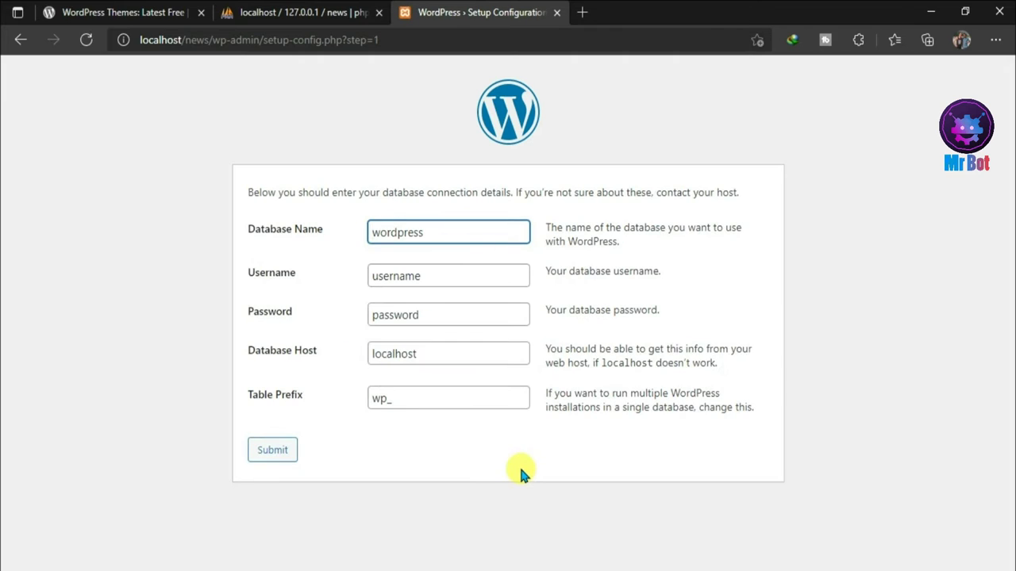
double_click(430, 231)
key(BackSpace)
click(325, 12)
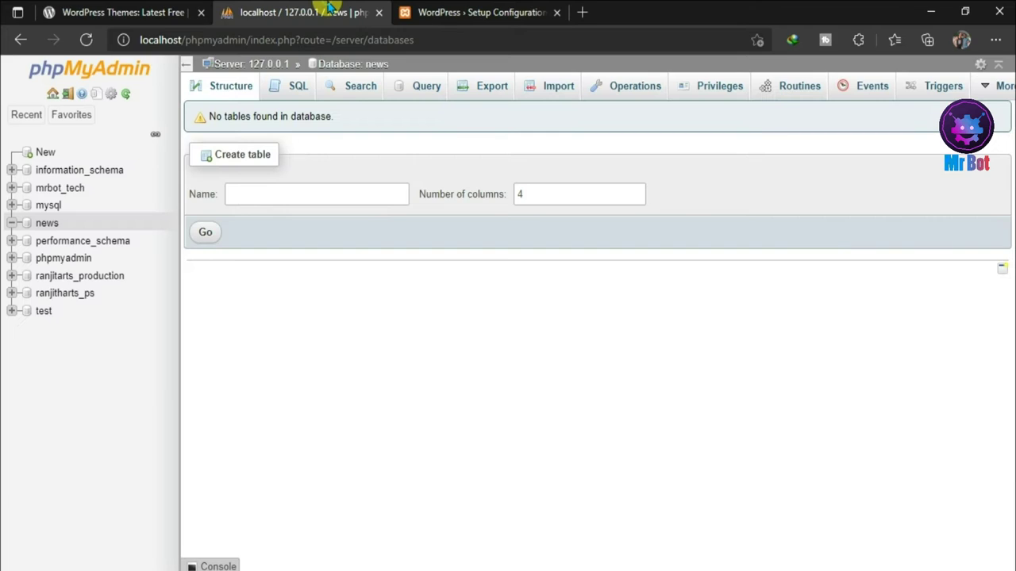
click(476, 13)
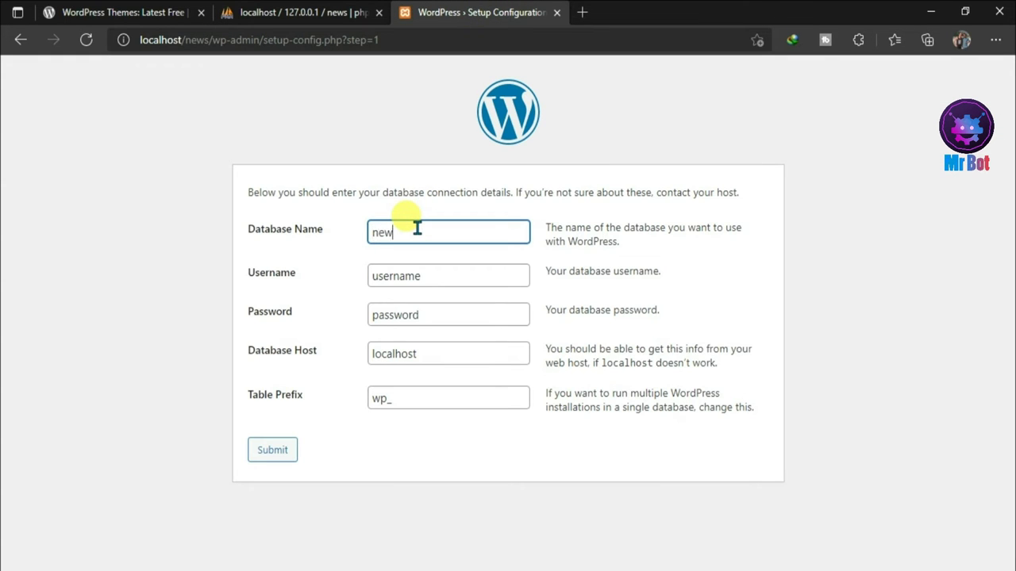
double_click(426, 275)
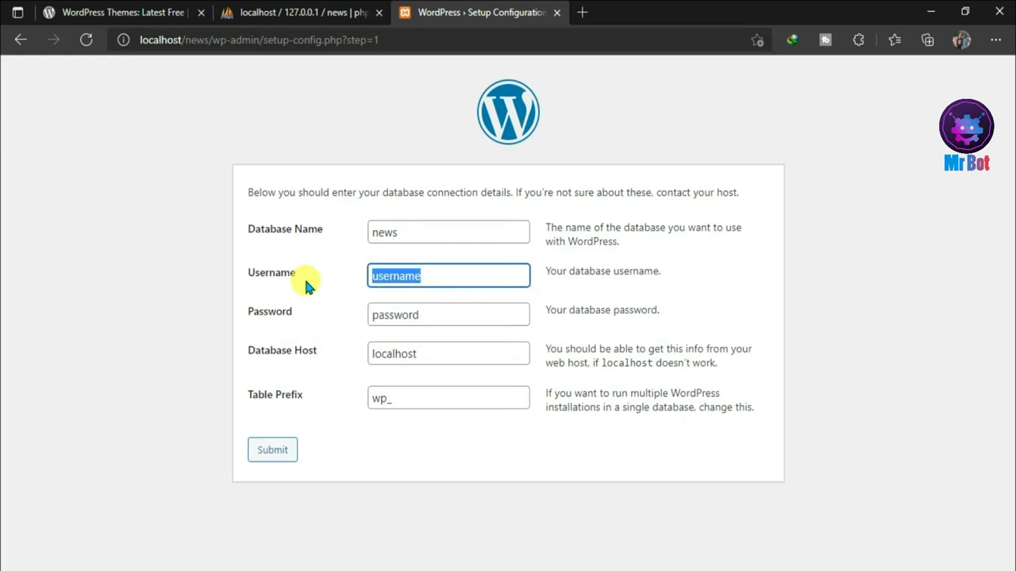
text(root)
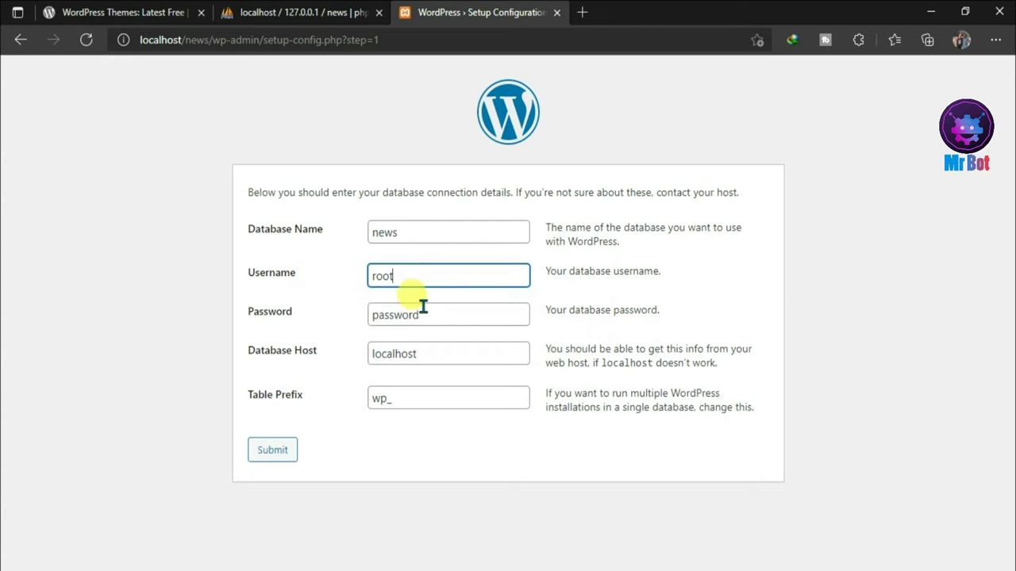
double_click(414, 314)
key(BackSpace)
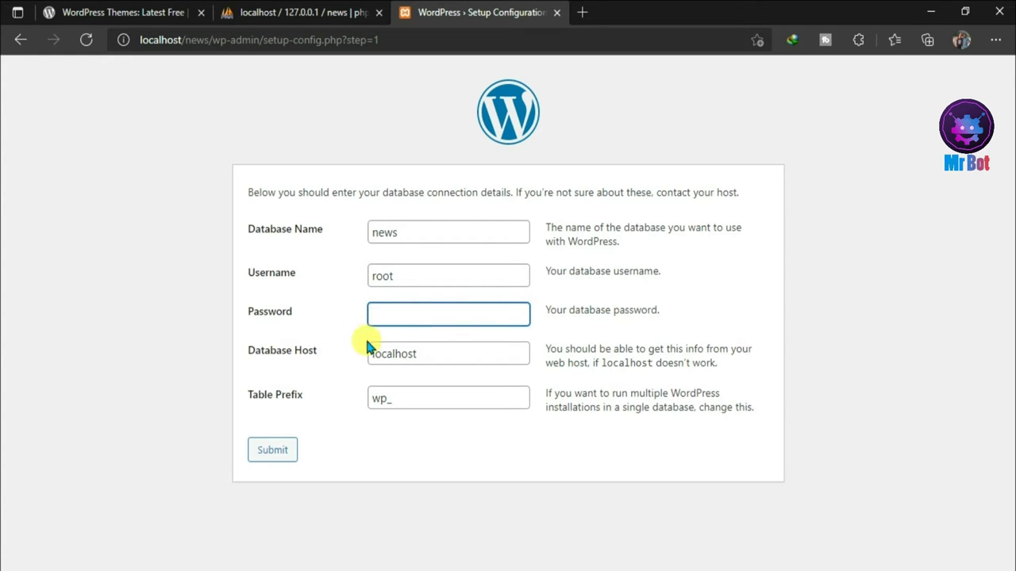
click(265, 454)
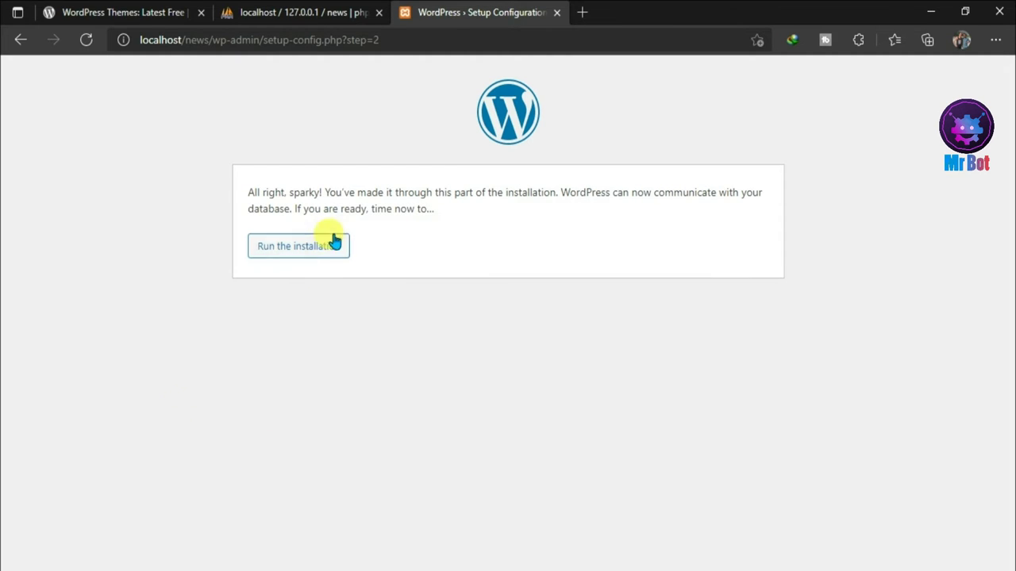
- Run the installation and enter site title 'Latest News' and username 'admin'
click(300, 247)
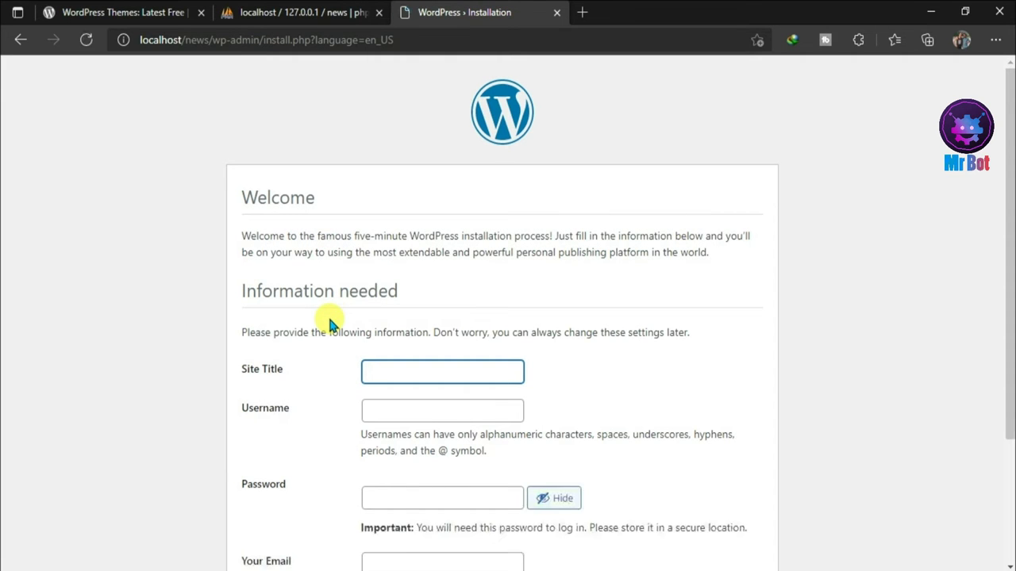
drag(1010, 226, 1011, 356)
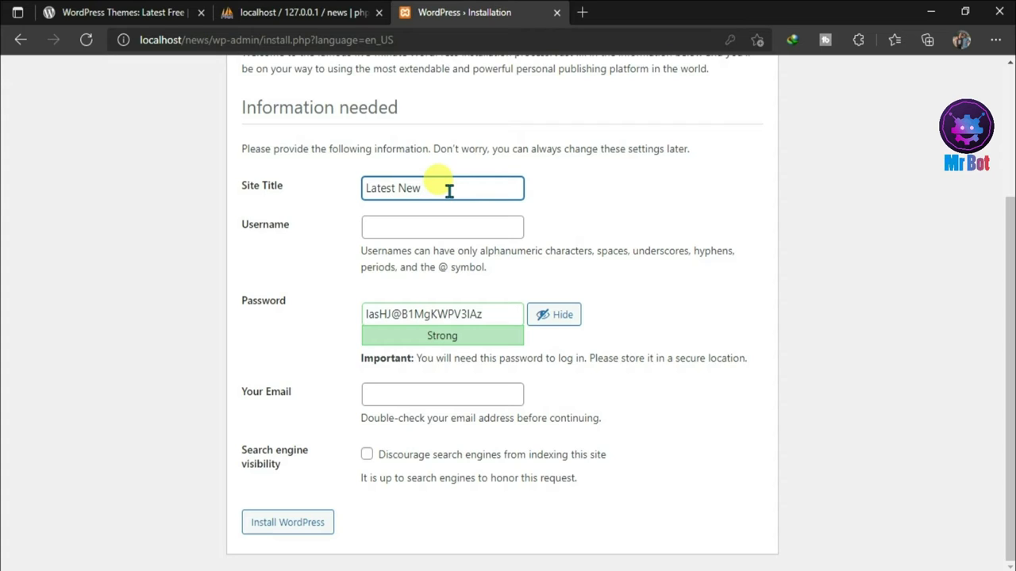
text(s)
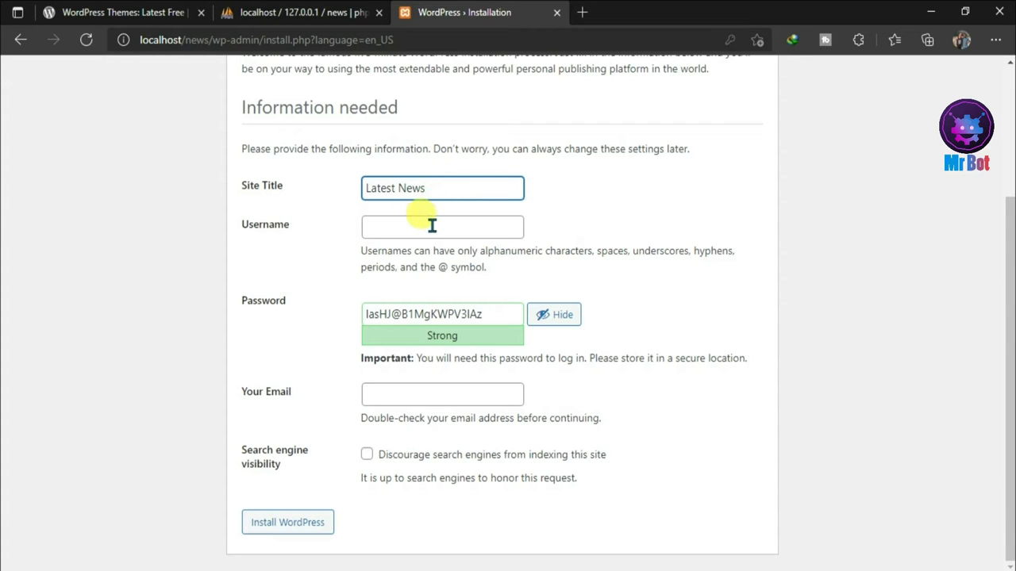
click(431, 227)
text(a)
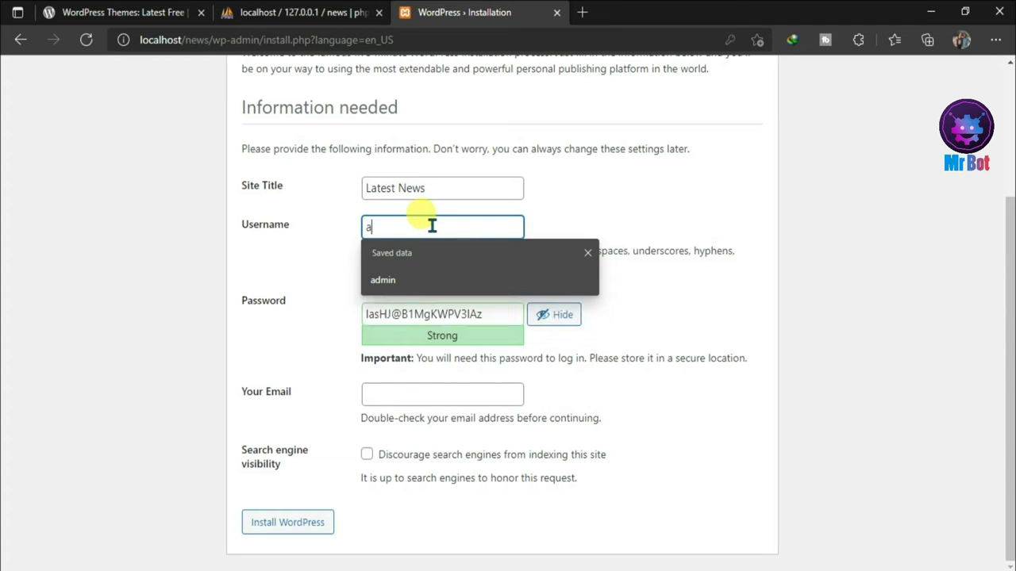
text(dmin)
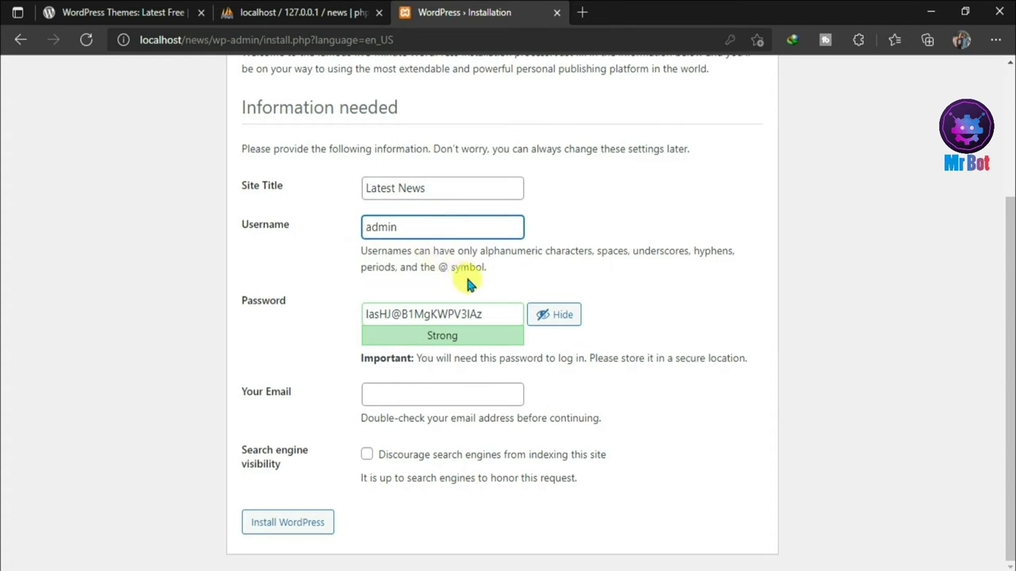
- Set a confirmed weak password, pick the saved admin e-mail, and install WordPress
drag(482, 314, 290, 317)
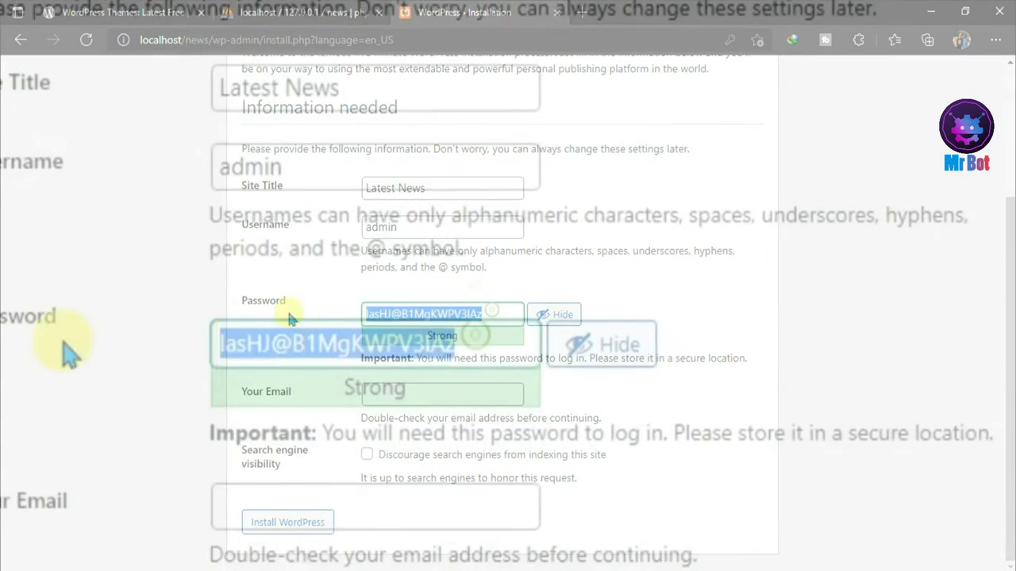
text(admin)
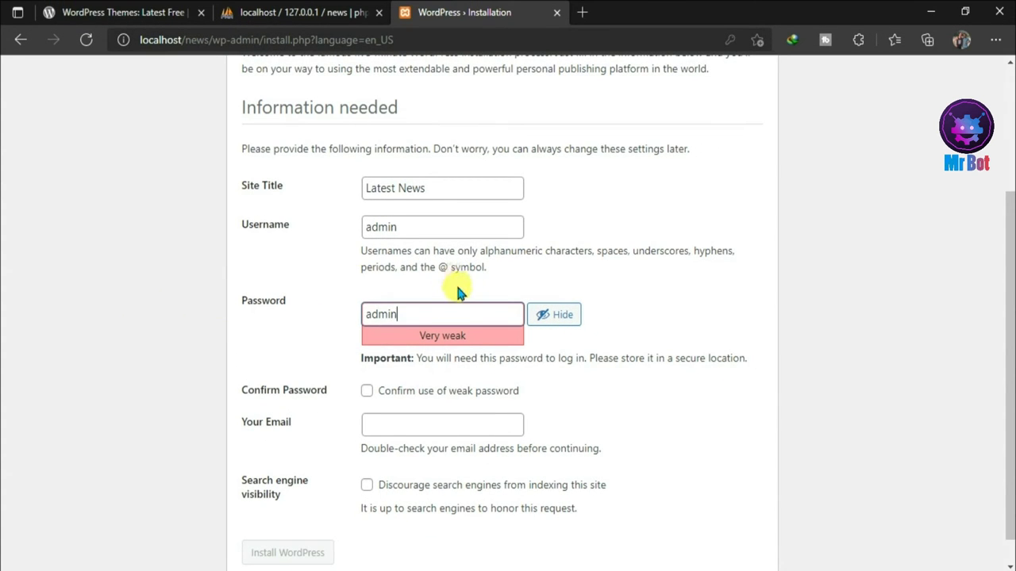
click(367, 391)
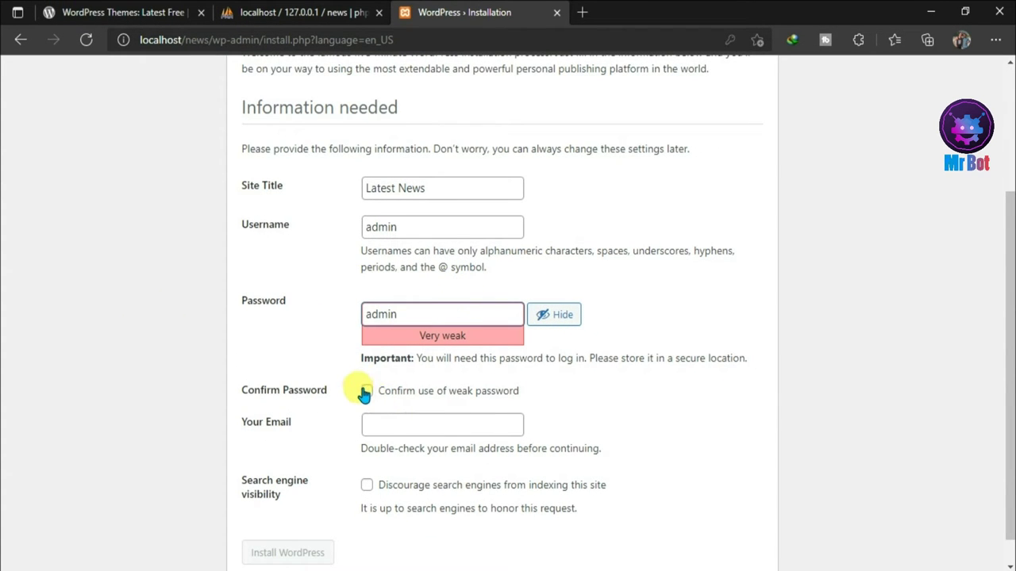
scroll(662, 401, down, 1)
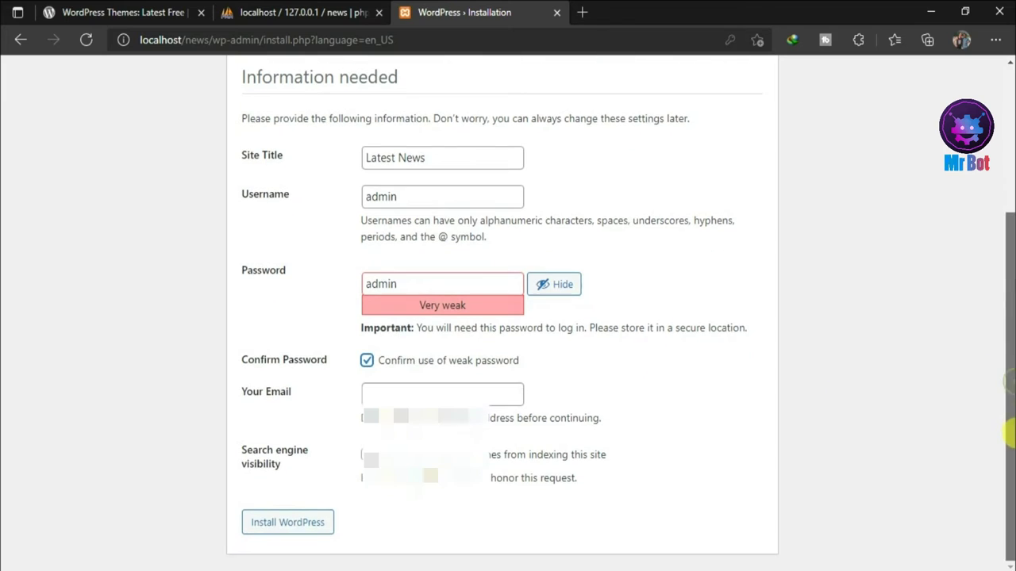
click(461, 390)
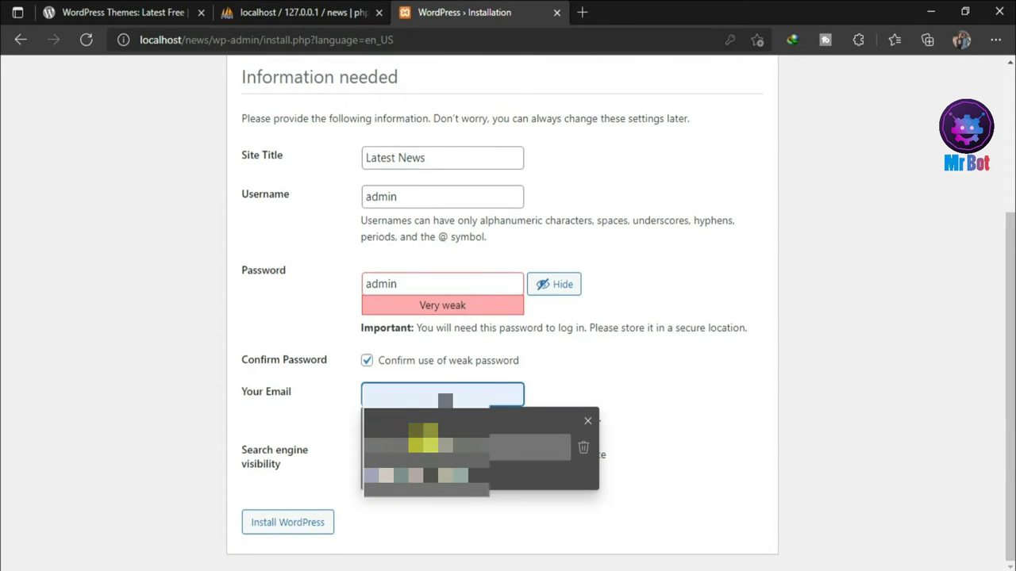
click(428, 446)
click(300, 512)
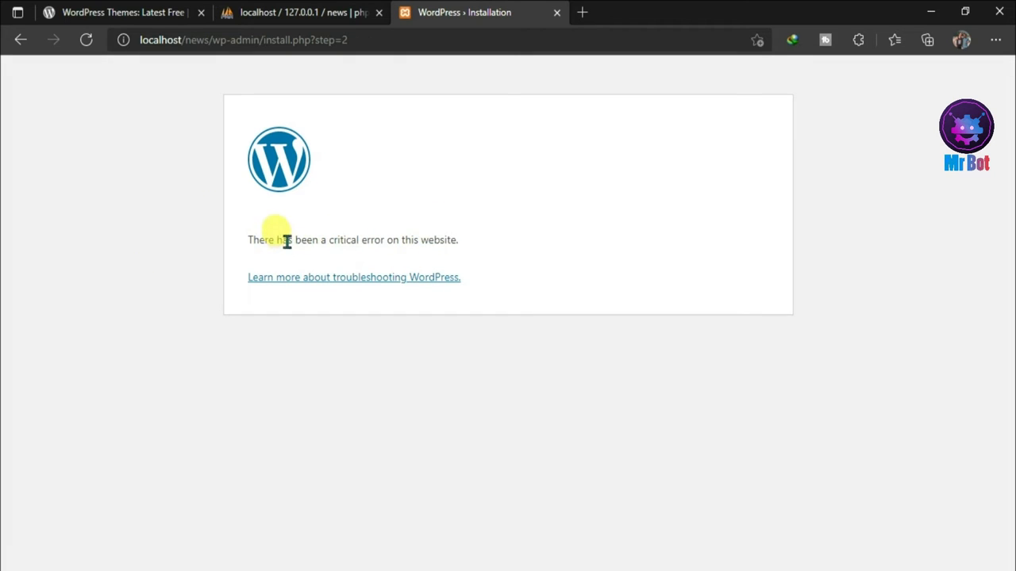
- Reload and resubmit the install form, then open the Latest News login page
click(86, 39)
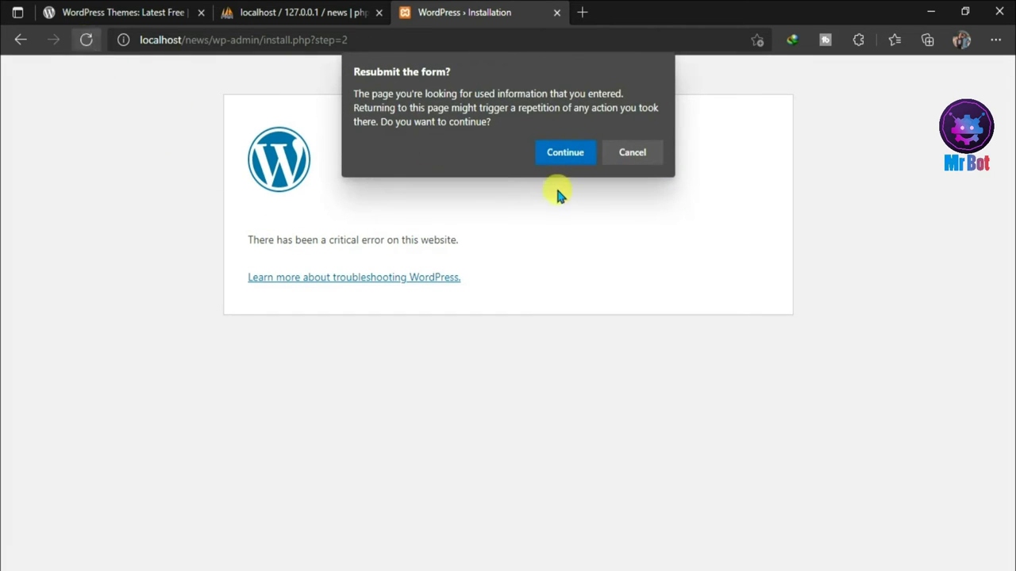
click(560, 154)
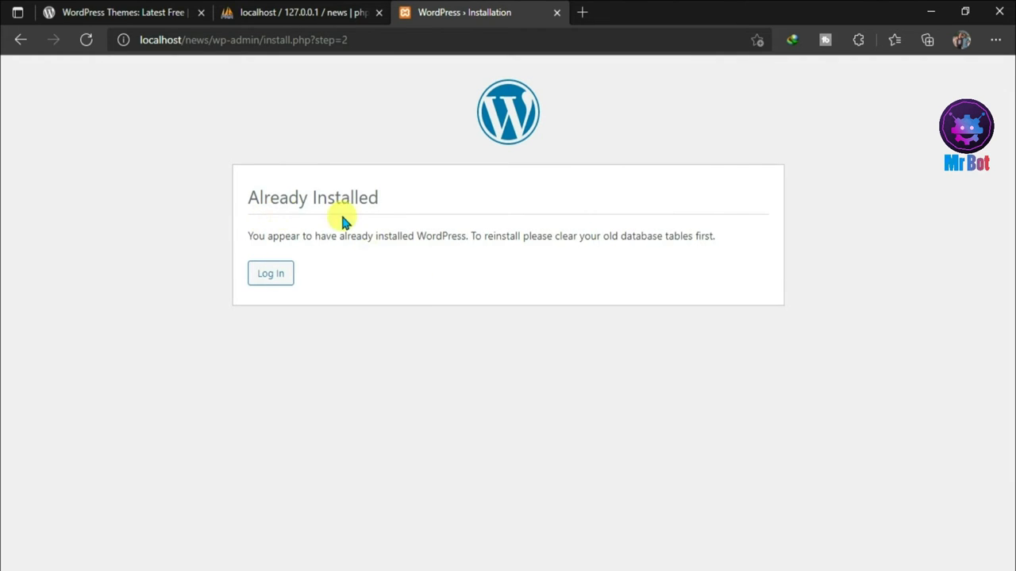
click(269, 276)
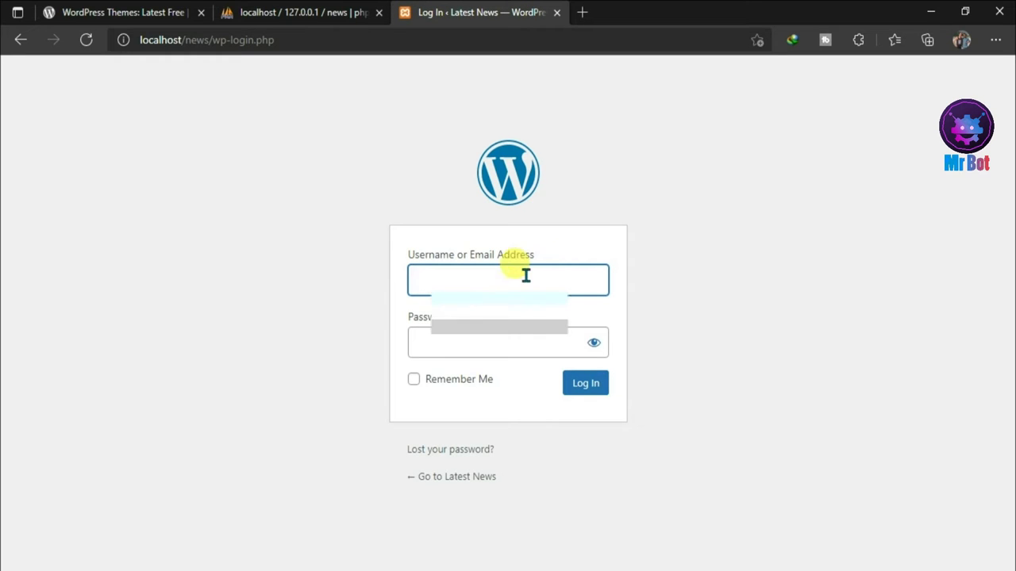
click(517, 277)
text(ad)
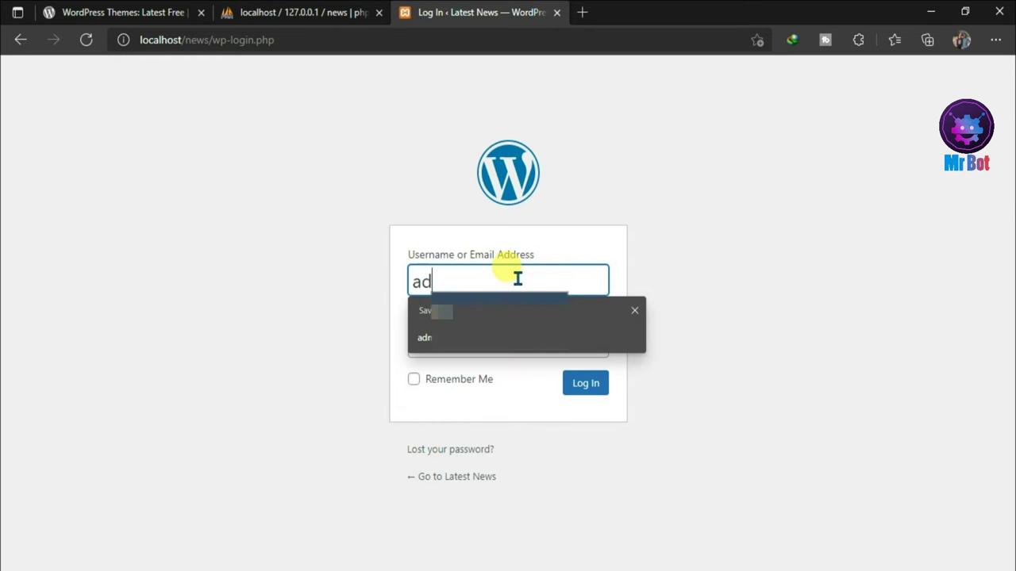
click(424, 337)
click(427, 340)
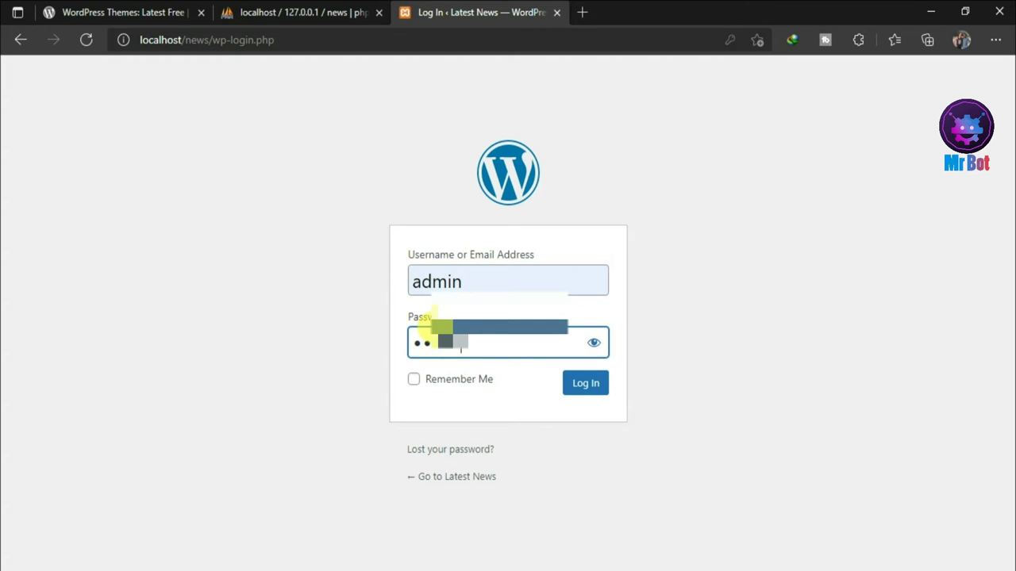
click(591, 383)
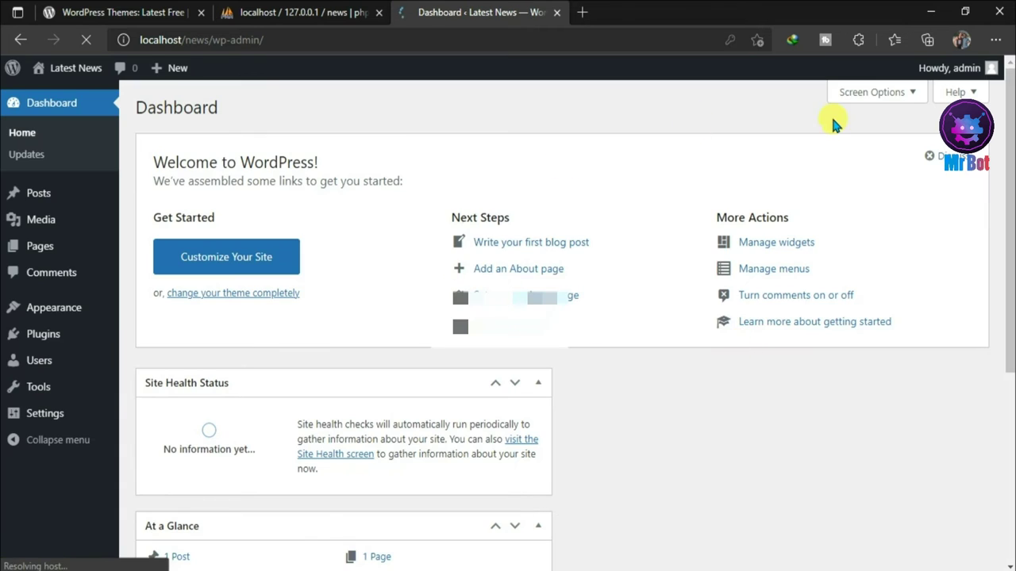
drag(1008, 141, 1009, 222)
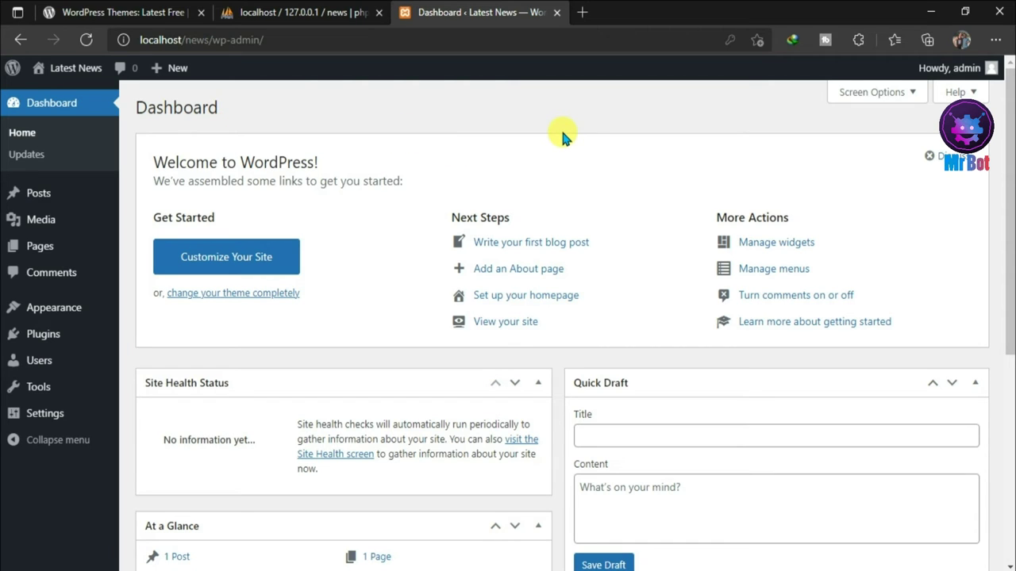
mouse_move(44, 70)
mouse_move(59, 92)
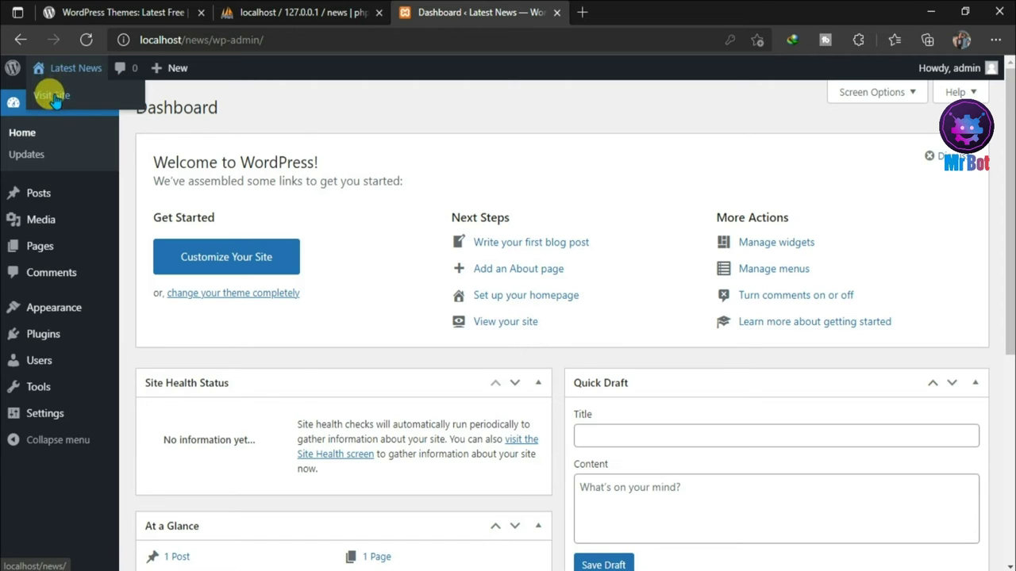
- View the Latest News front page with its Hello world! post in a new tab, then return to Dashboard
right_click(56, 96)
click(91, 109)
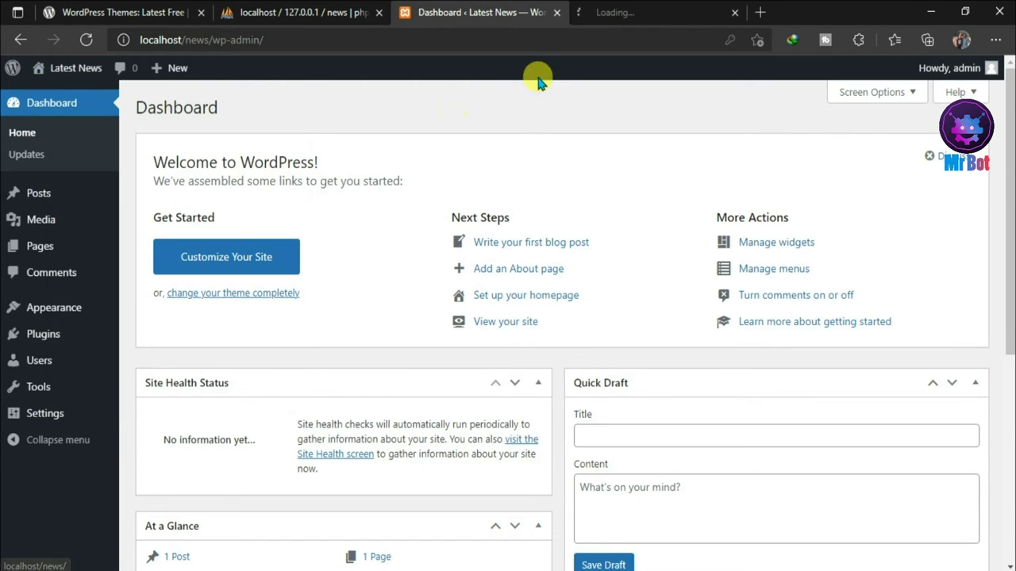
click(652, 8)
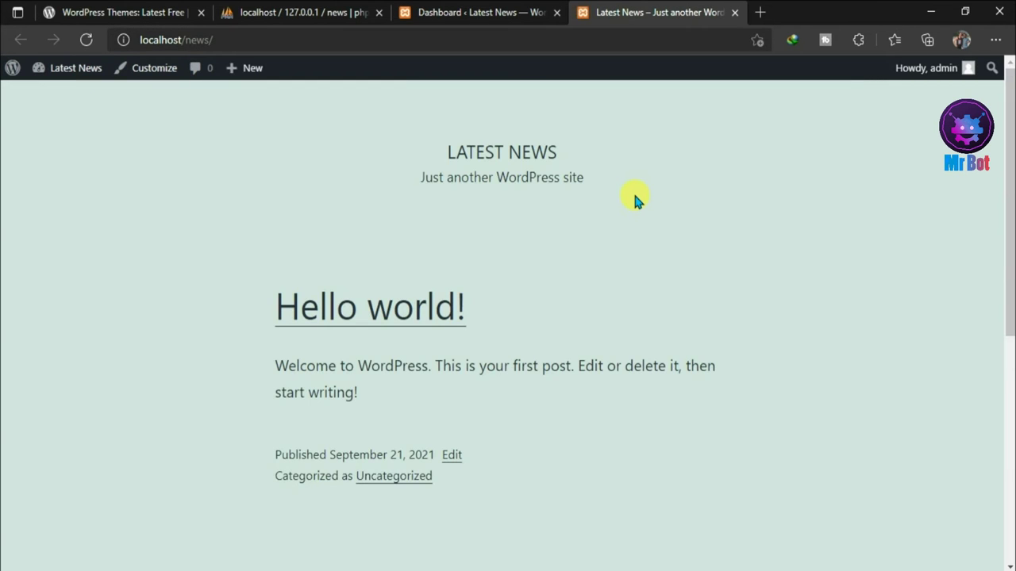
scroll(1008, 476, down, 7)
scroll(602, 181, up, 7)
click(473, 12)
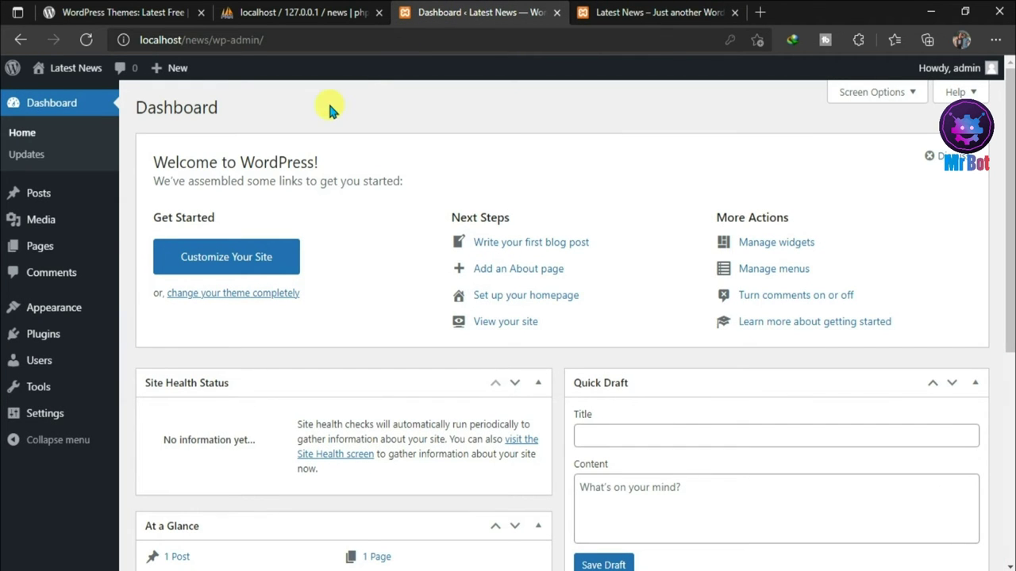
mouse_move(61, 311)
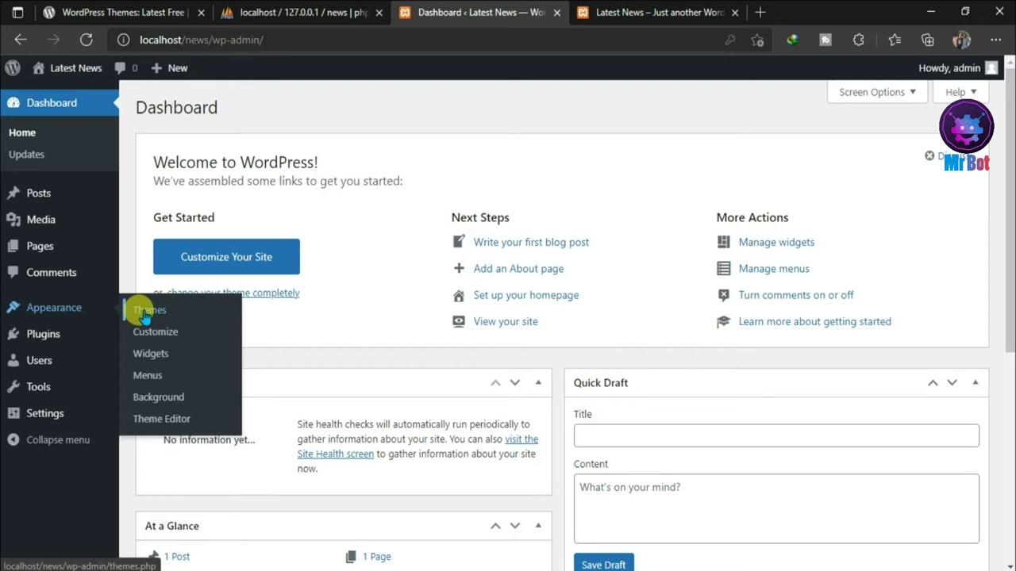
- Search the theme directory for 'colormag', install and activate ColorMag, and return to the front-page tab
click(169, 315)
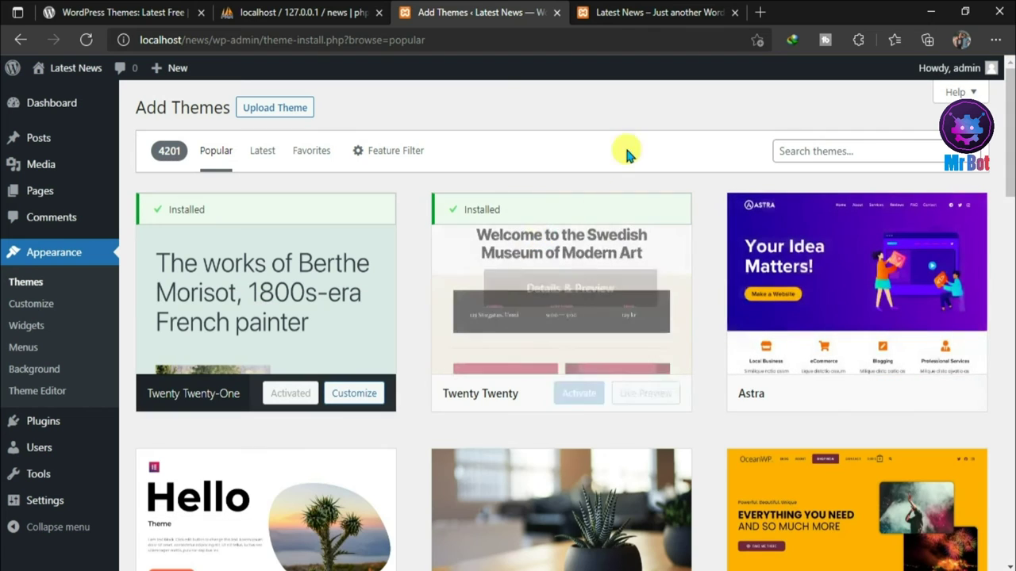
click(786, 151)
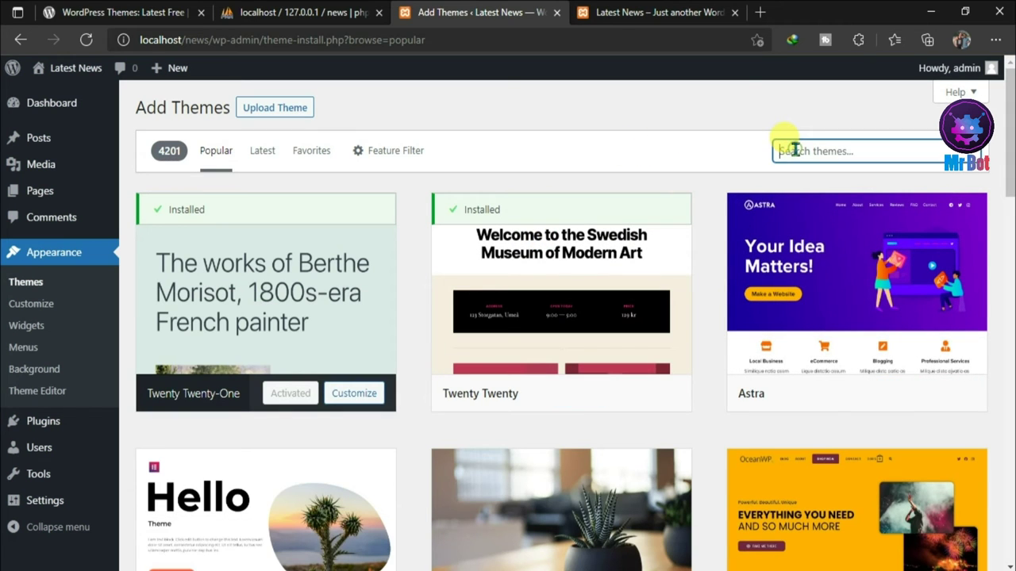
text(color)
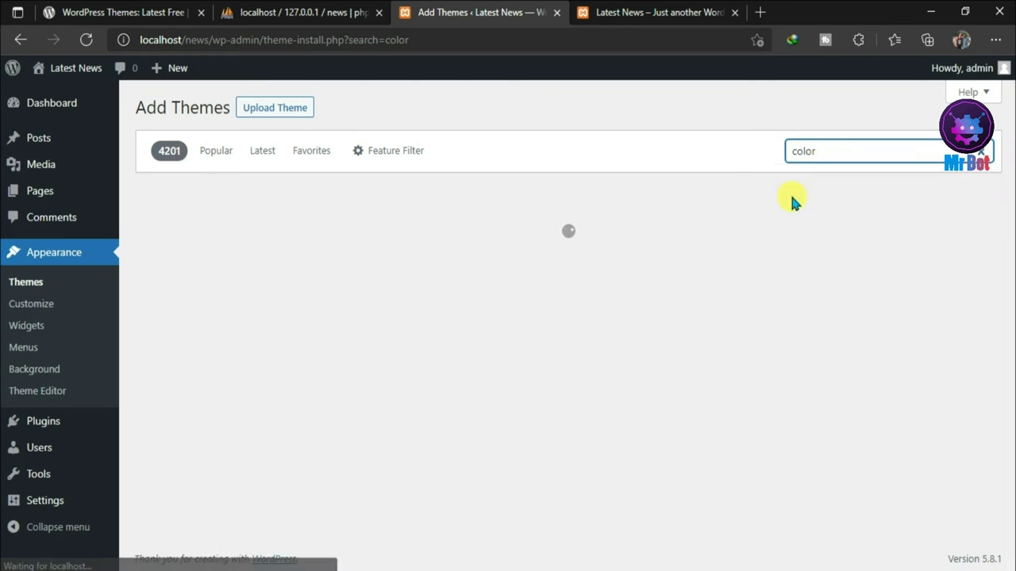
text(mag)
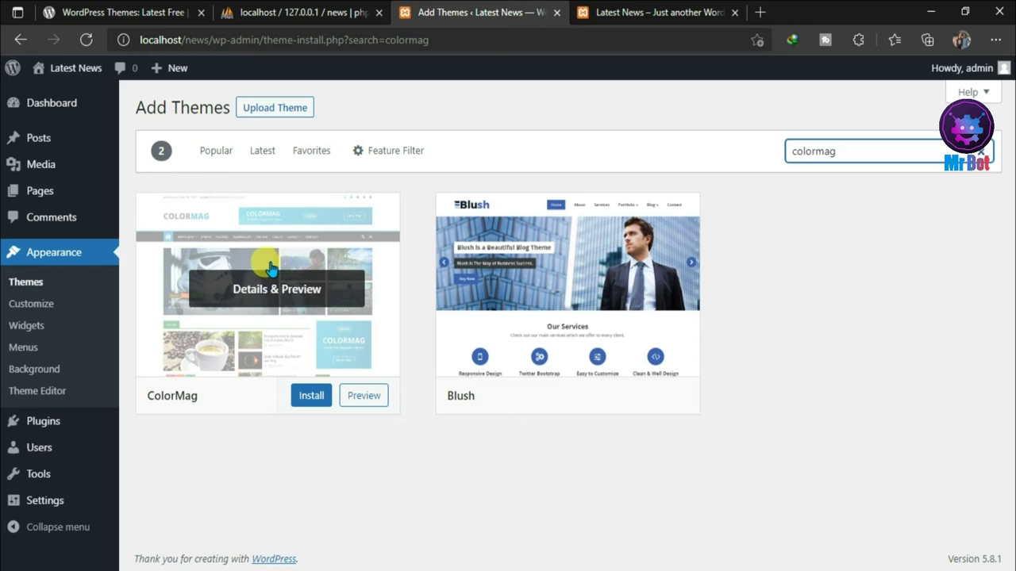
click(309, 396)
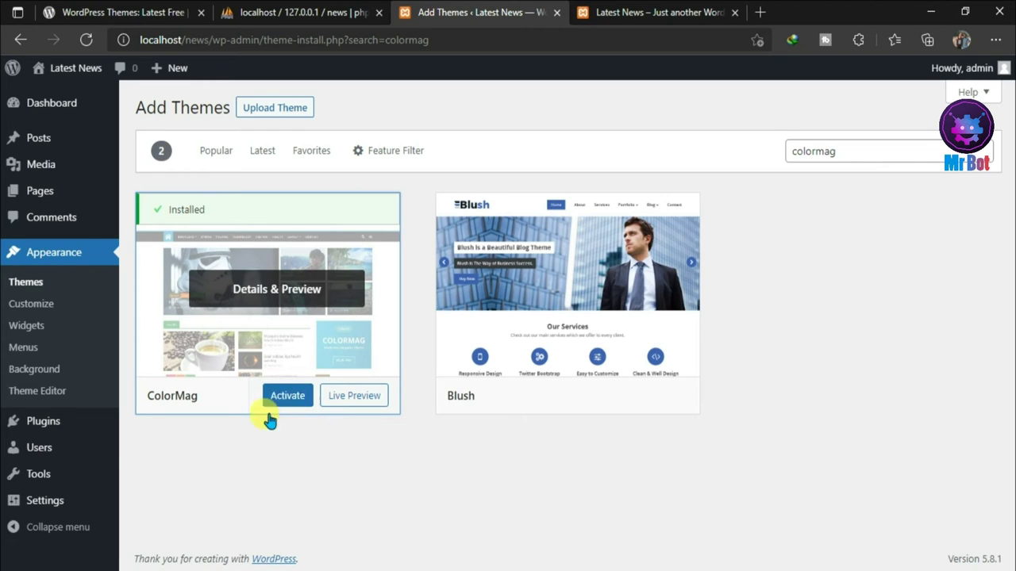
click(288, 399)
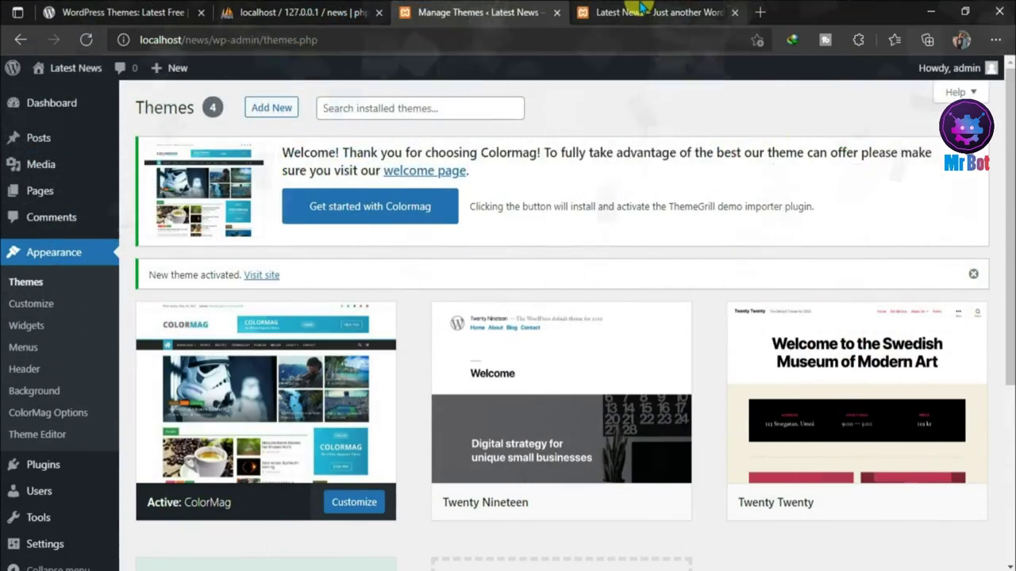
click(641, 11)
mouse_move(1010, 119)
mouse_down()
mouse_move(1009, 329)
mouse_move(1011, 119)
mouse_up()
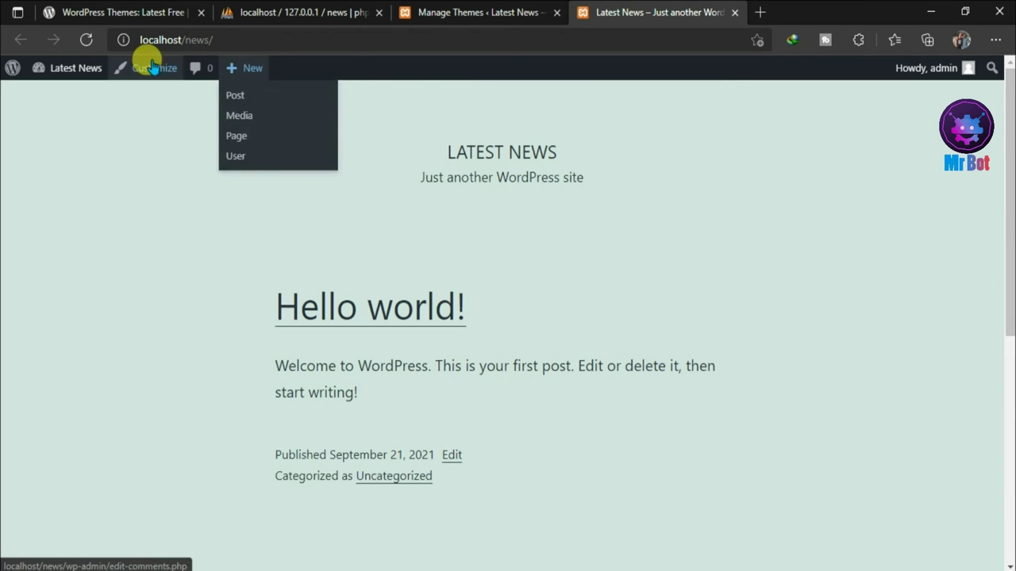
- Reload the Latest News front page and scroll through its new ColorMag design
click(86, 42)
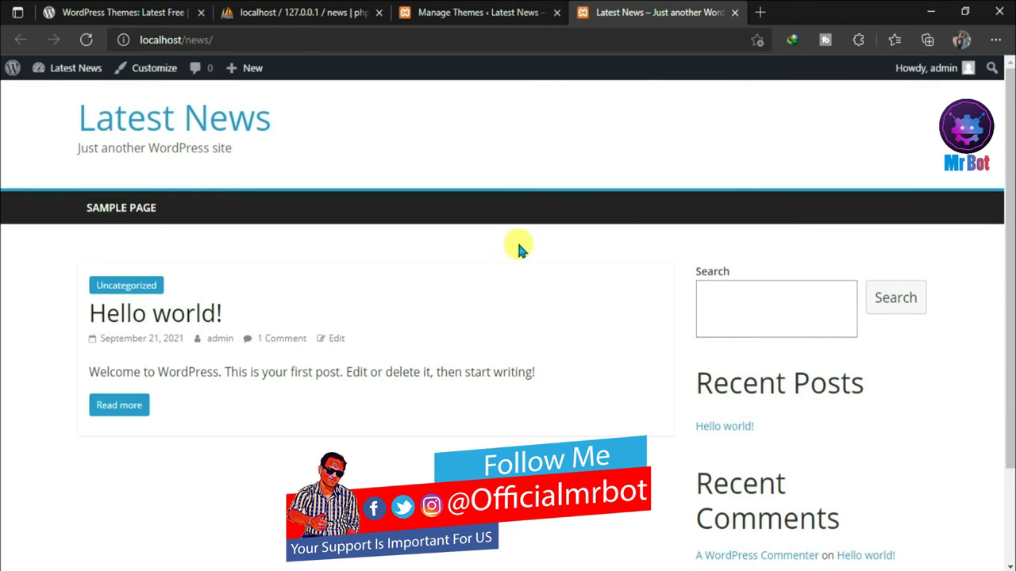
scroll(1008, 283, down, 3)
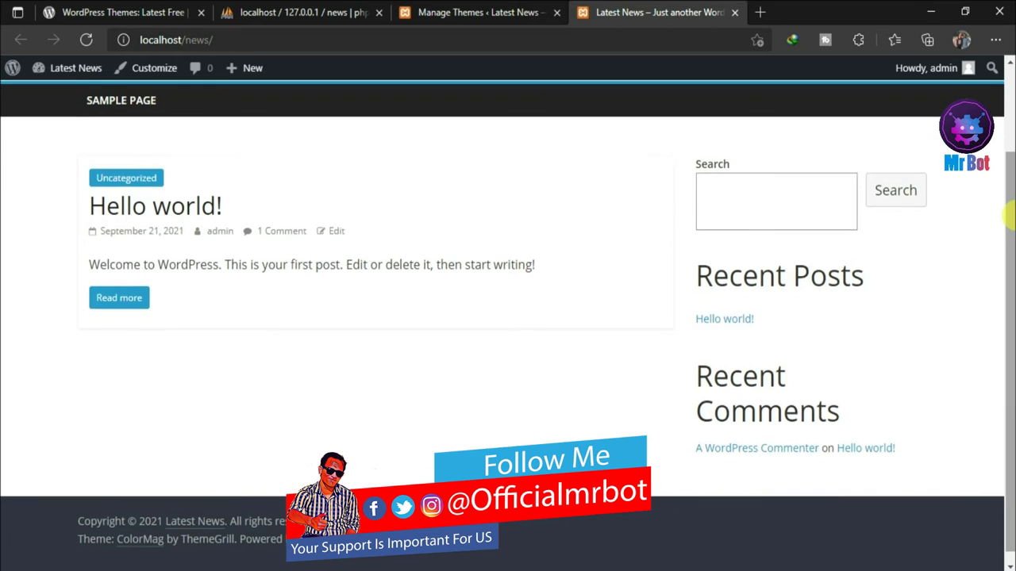
scroll(1007, 270, up, 1)
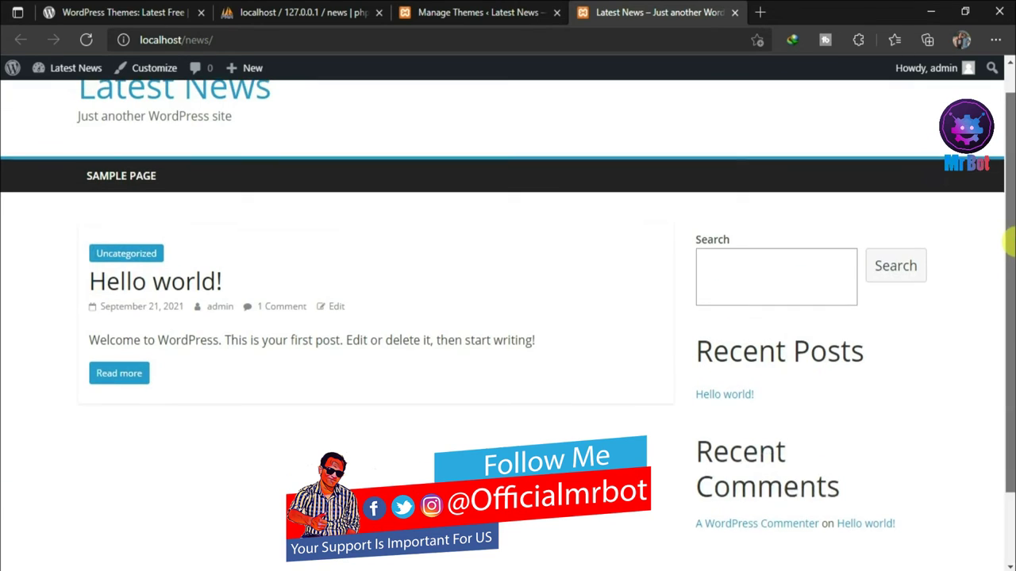
scroll(1007, 244, up, 1)
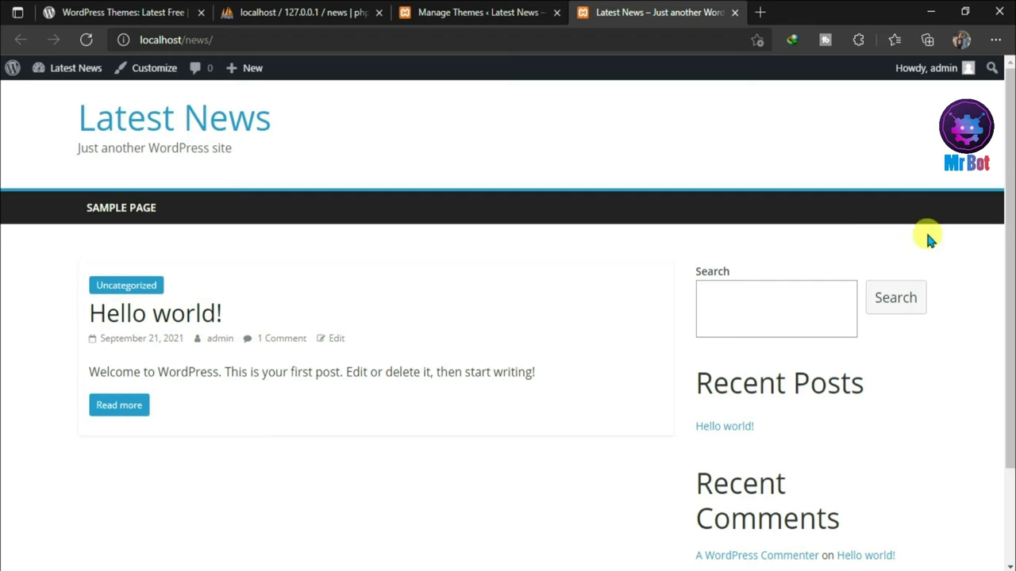
scroll(1006, 238, down, 2)
scroll(1006, 238, up, 2)
- Check the Manage Themes tab, then bring up the WordPress.org Themes directory
click(538, 12)
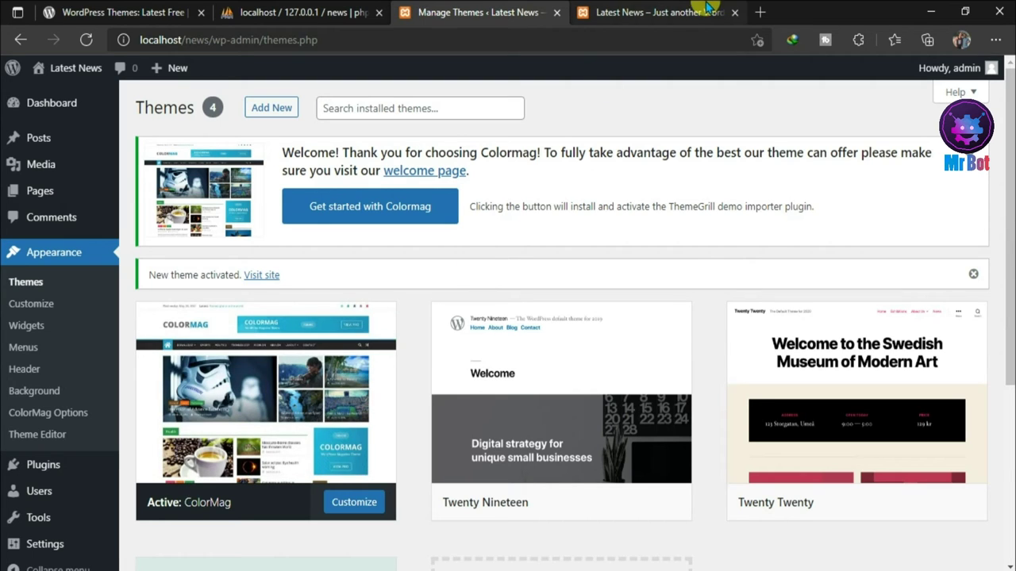
click(637, 10)
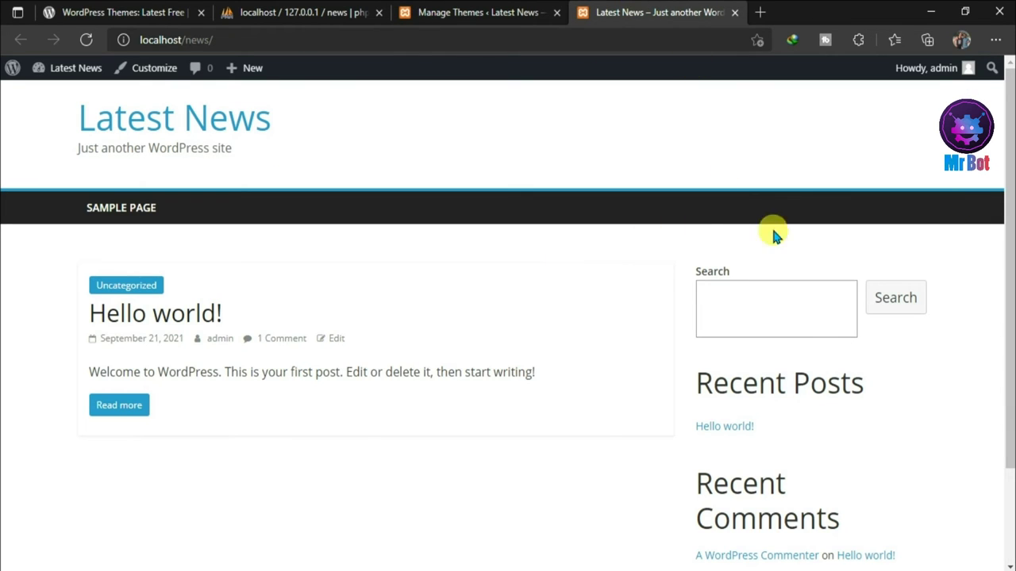
mouse_move(1009, 122)
mouse_down()
mouse_move(1009, 211)
mouse_move(1011, 107)
mouse_up()
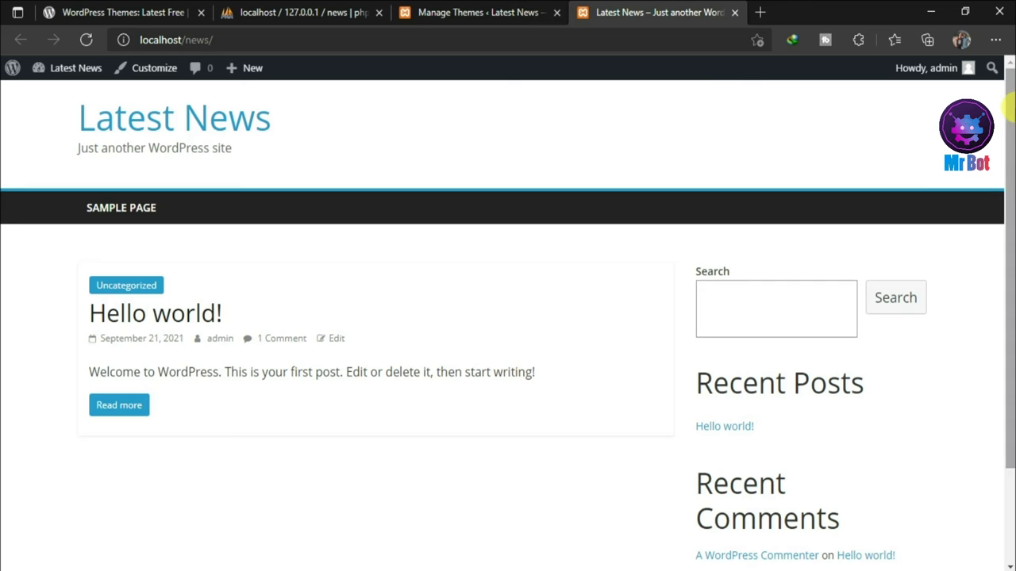
click(183, 8)
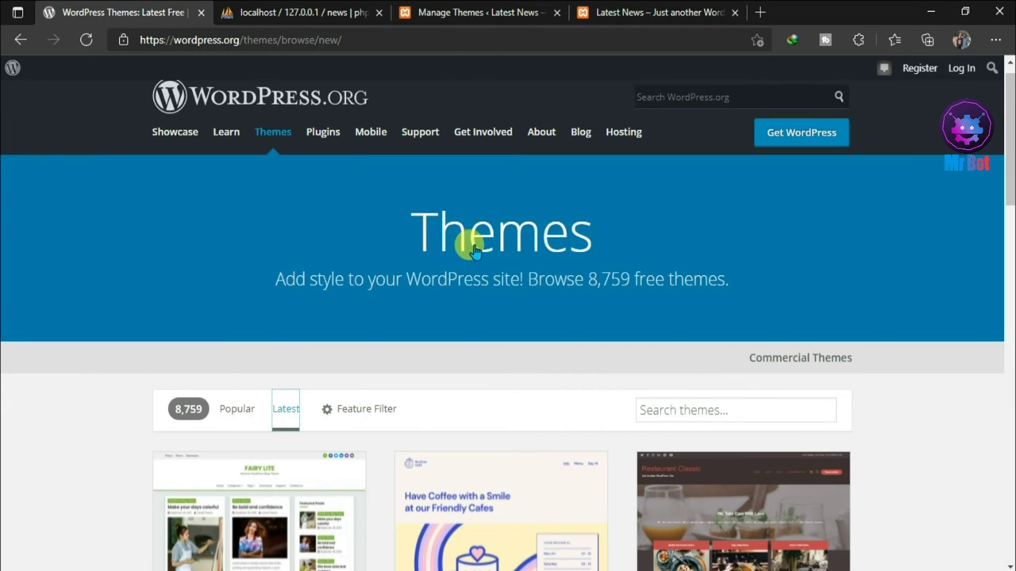
- Download the Tech Startup theme as tech-startup.0.1.zip and close the download-complete notice
drag(1009, 138, 1009, 339)
click(568, 343)
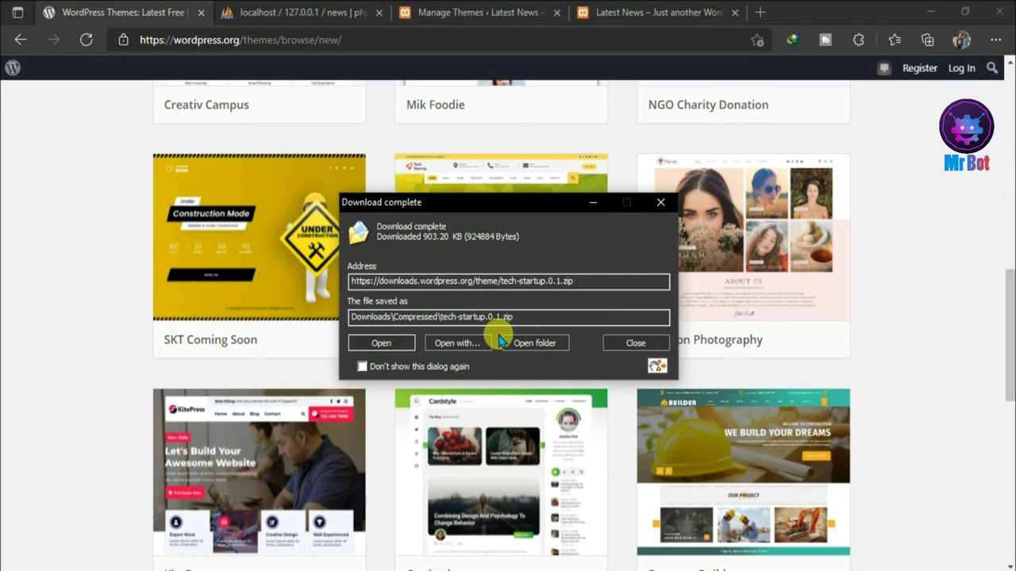
click(531, 343)
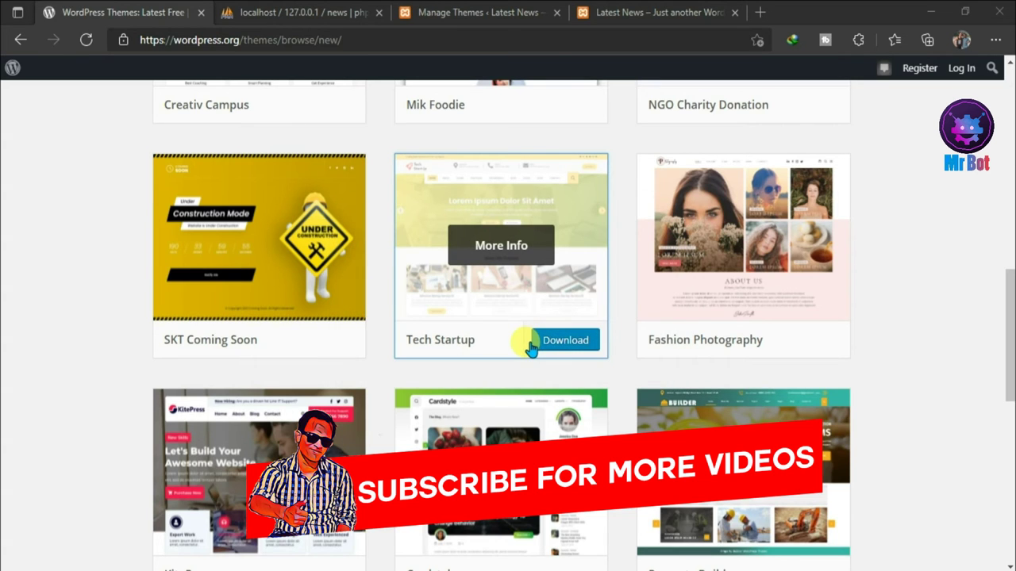